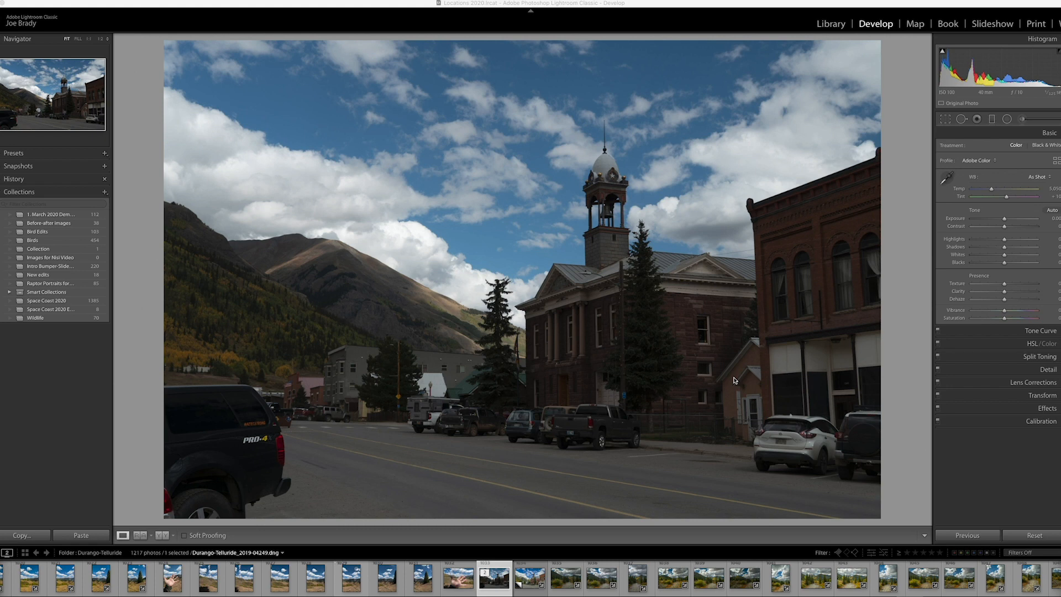
Check the dark street photo's shooting information overlay and its shadow clipping warning, switching both off again.
left_click(600, 363)
key("i")
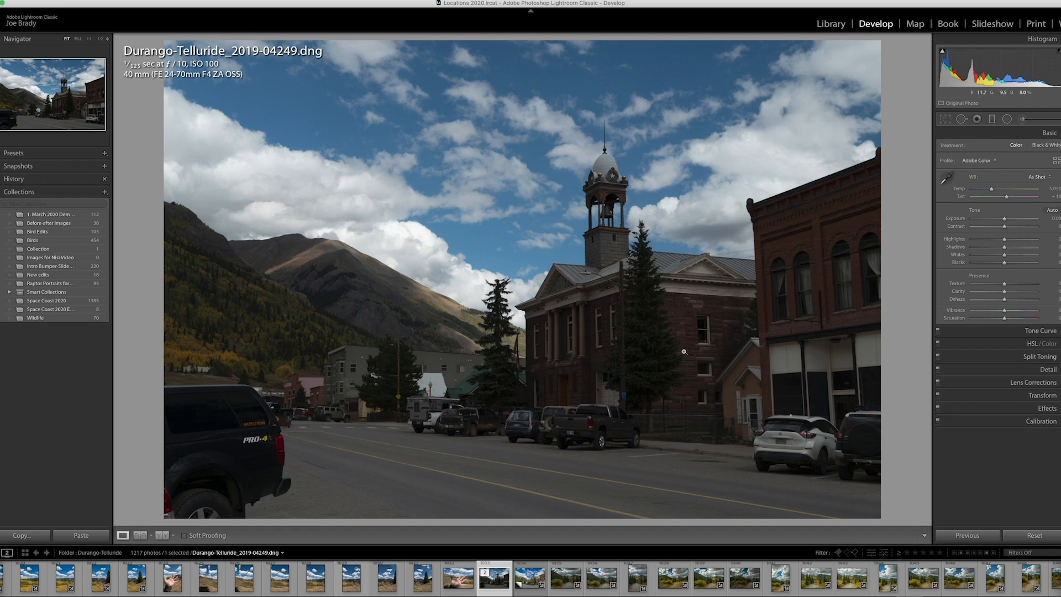
key("i")
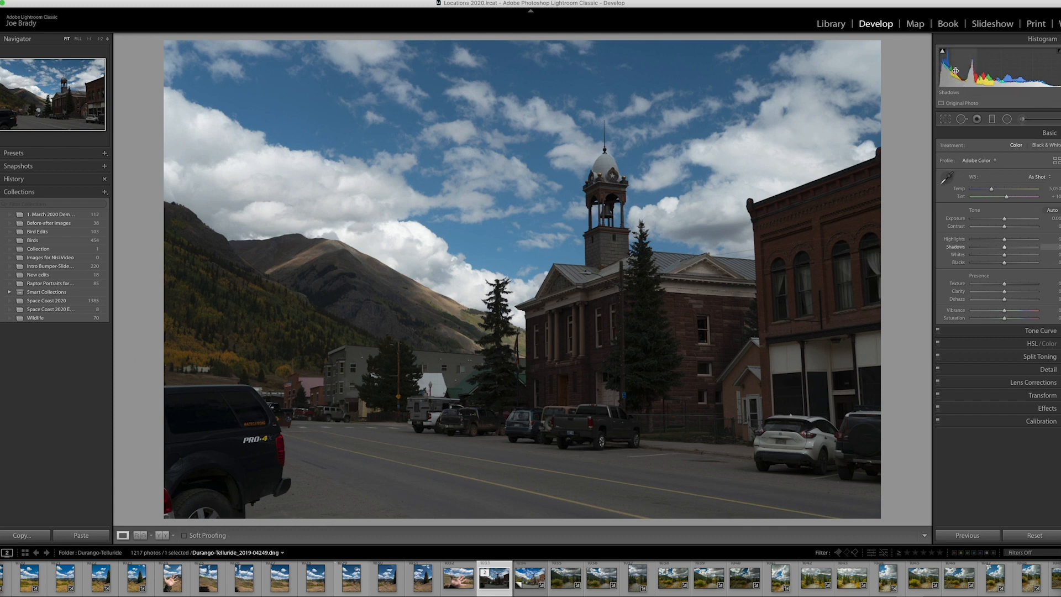
left_click(943, 53)
left_click(943, 52)
Set Shadows to +100, Highlights to about -84, Exposure to about +0.85 and the white balance to Daylight.
left_click_drag(1004, 247, 1044, 251)
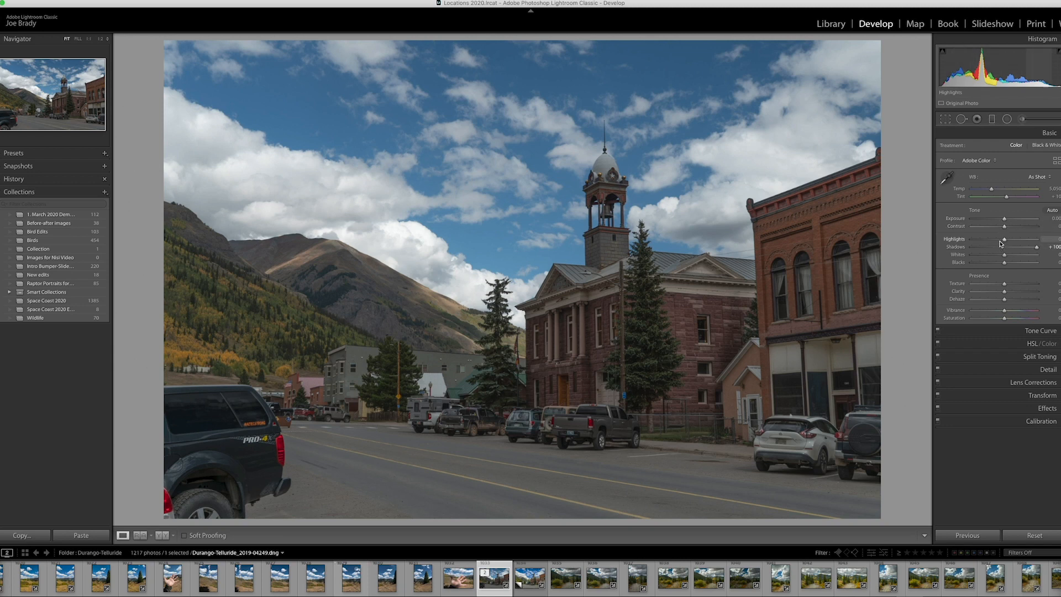
left_click_drag(1003, 241, 1009, 220)
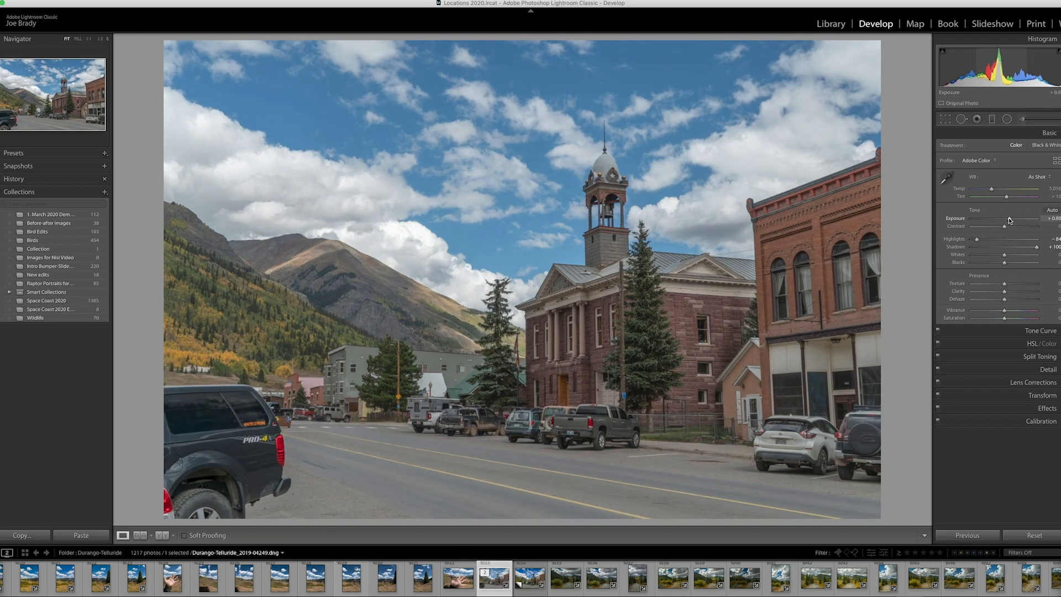
left_click_drag(1009, 220, 1009, 220)
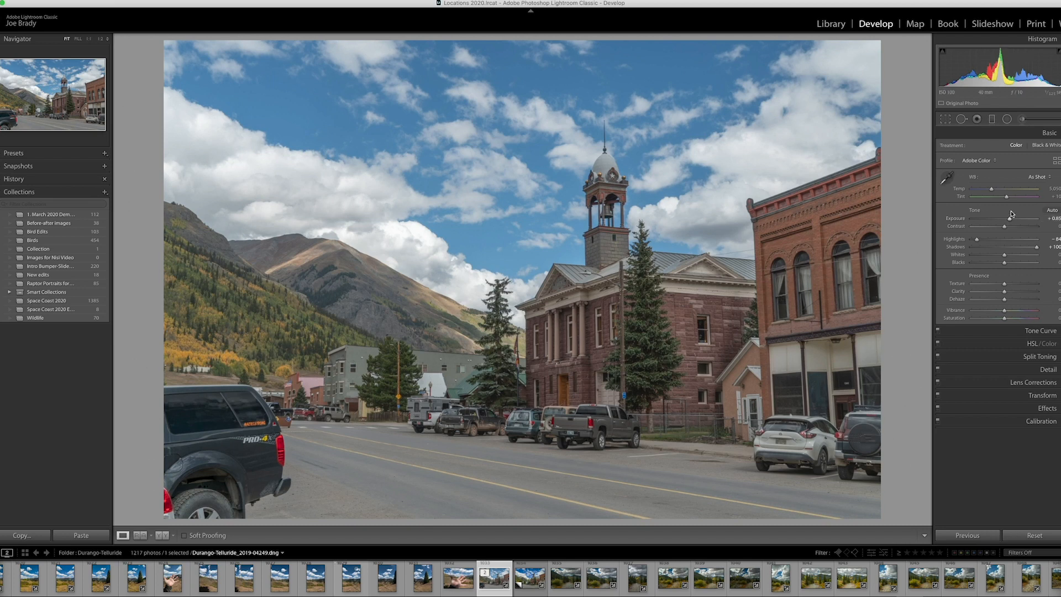
left_click(1036, 178)
left_click(1034, 188)
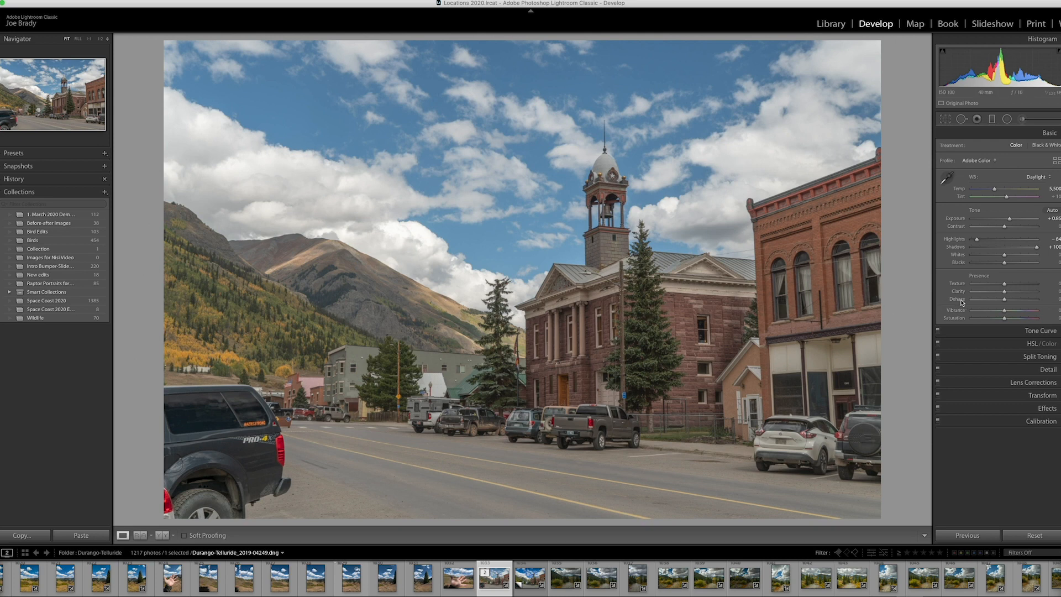
Raise Texture to about +50, Clarity to about +28, Dehaze to about +10, Vibrance to about +12 and Saturation to about +24.
mouse_move(1003, 284)
left_mouse_down()
mouse_move(1022, 286)
mouse_move(1013, 292)
left_mouse_up()
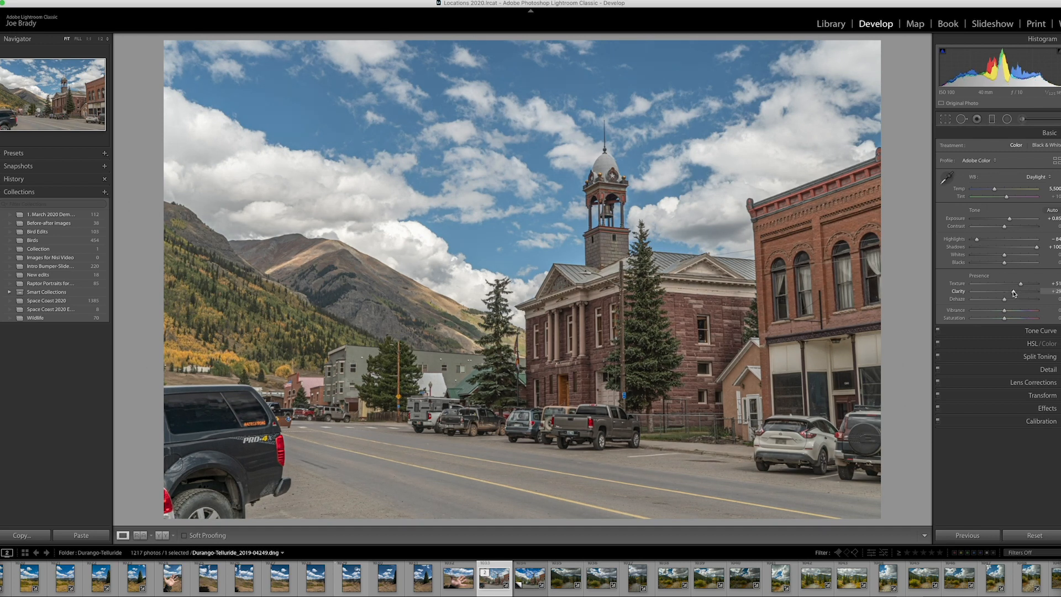
left_click_drag(1004, 302, 1010, 301)
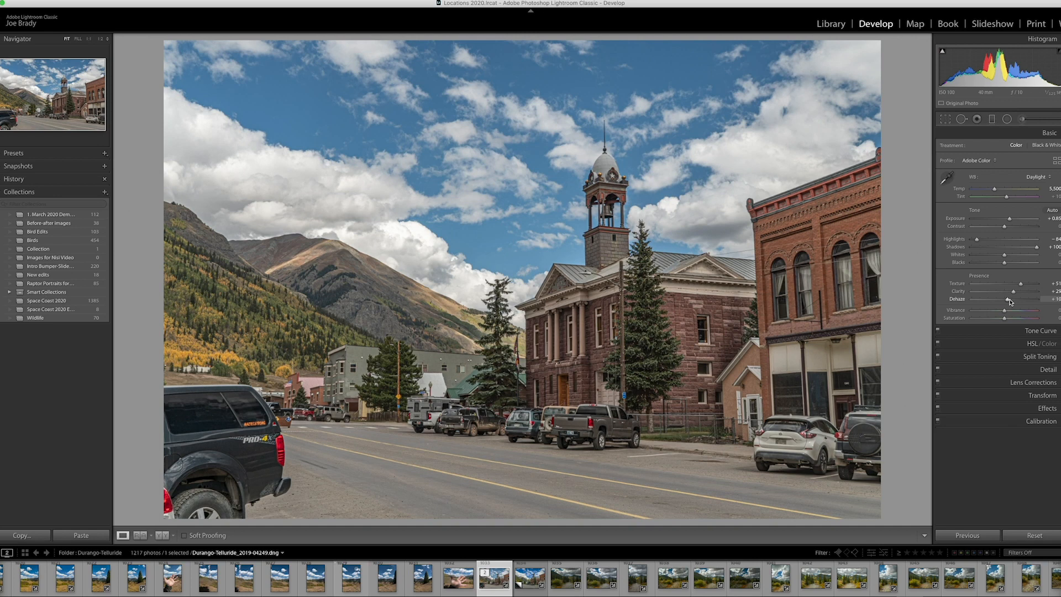
left_click(1013, 319)
left_click_drag(1005, 310, 1008, 311)
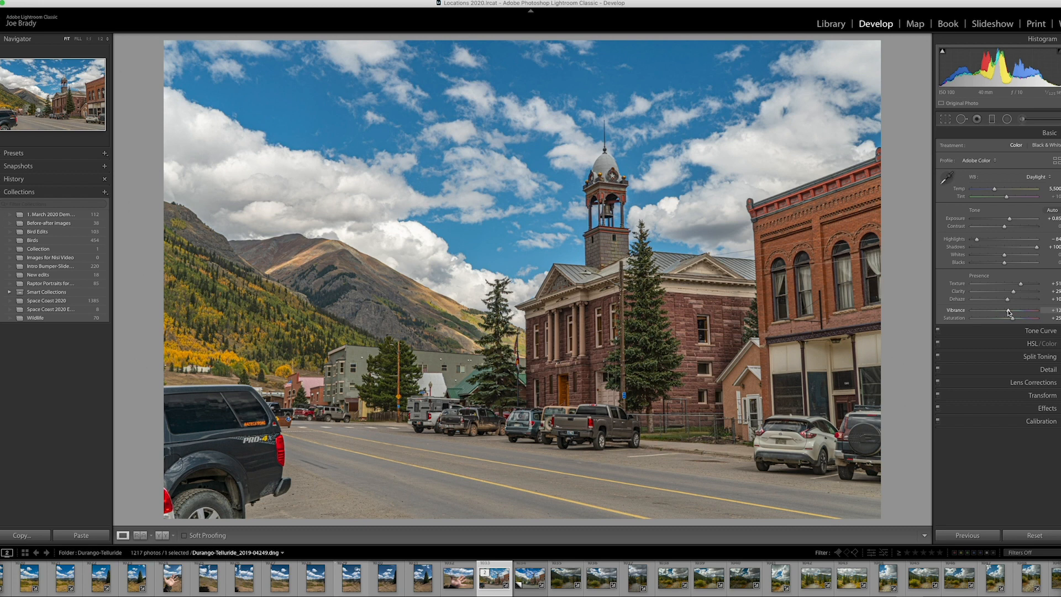
Create a virtual copy of the edited photo, reset its develop settings and compare it side by side with the edited version.
key("super+apostrophe")
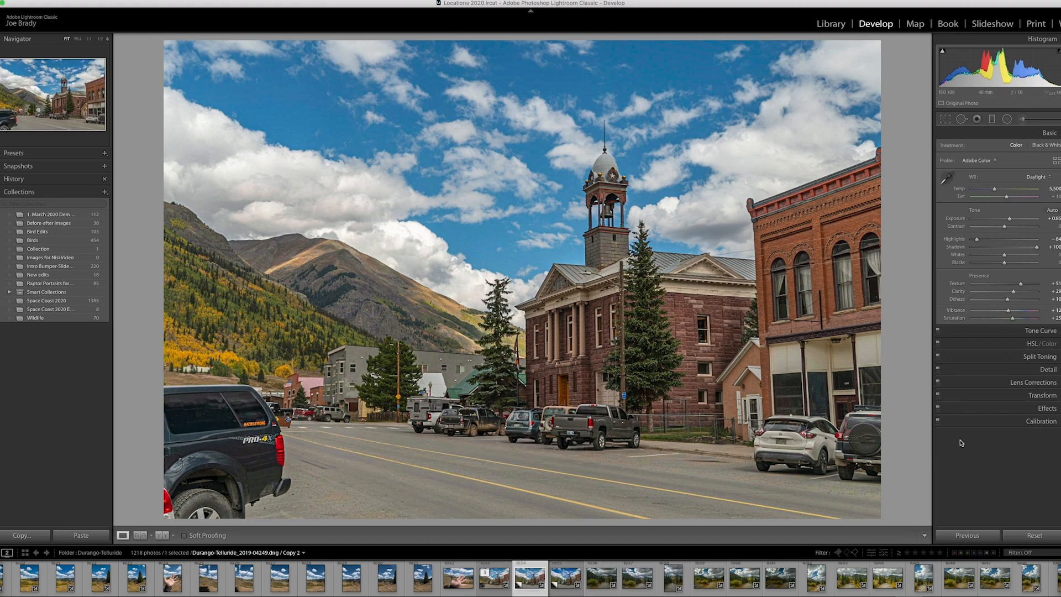
left_click(1032, 535)
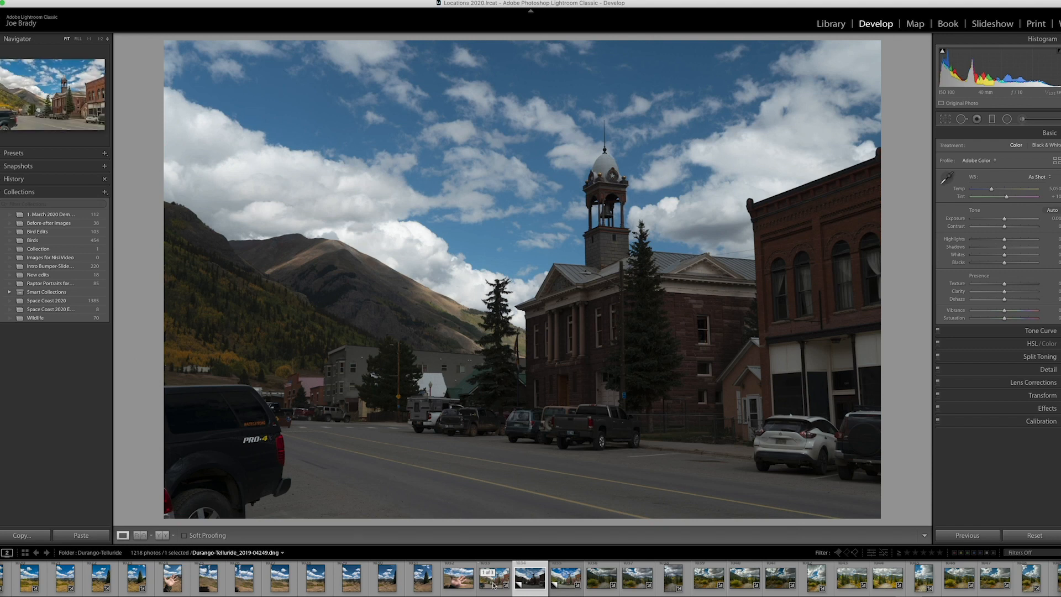
left_click(493, 584, "super")
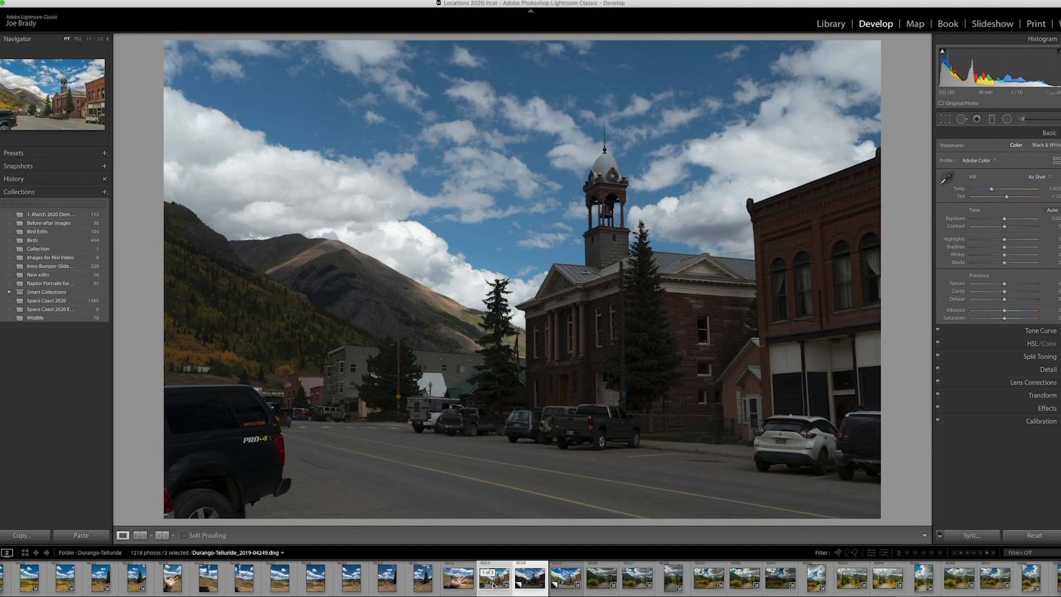
key("c")
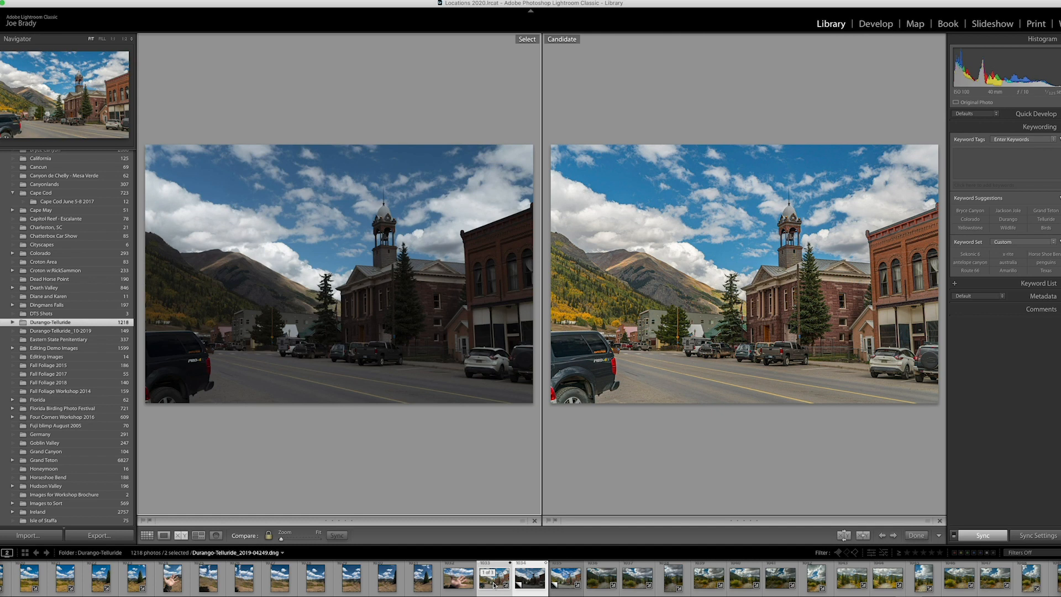
key("e")
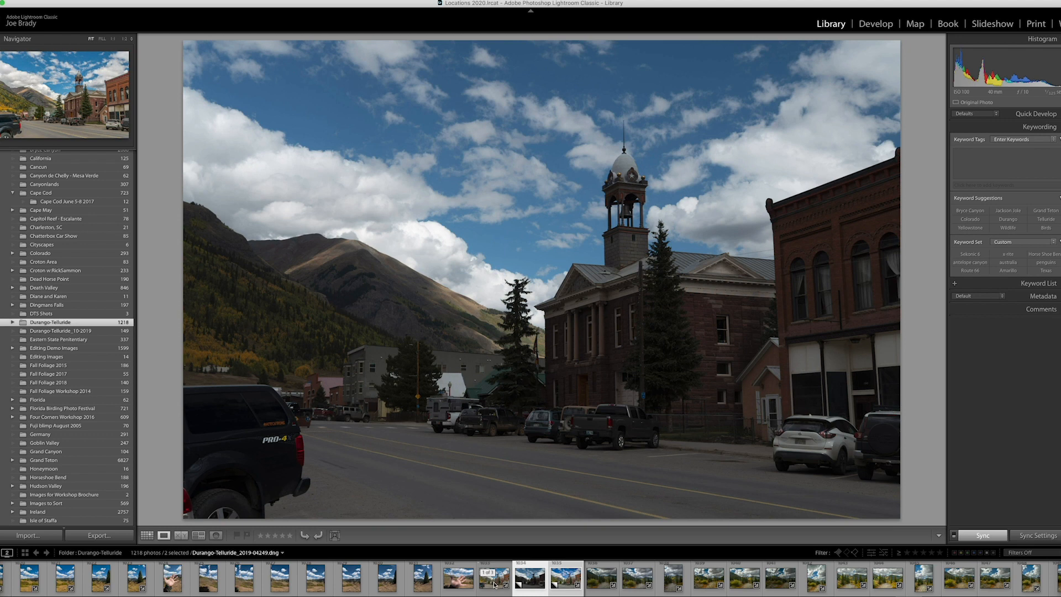
Open the Copy 1 version in Develop and adjust the sky's hue slightly with the HSL targeted adjustment tool.
left_click(572, 582)
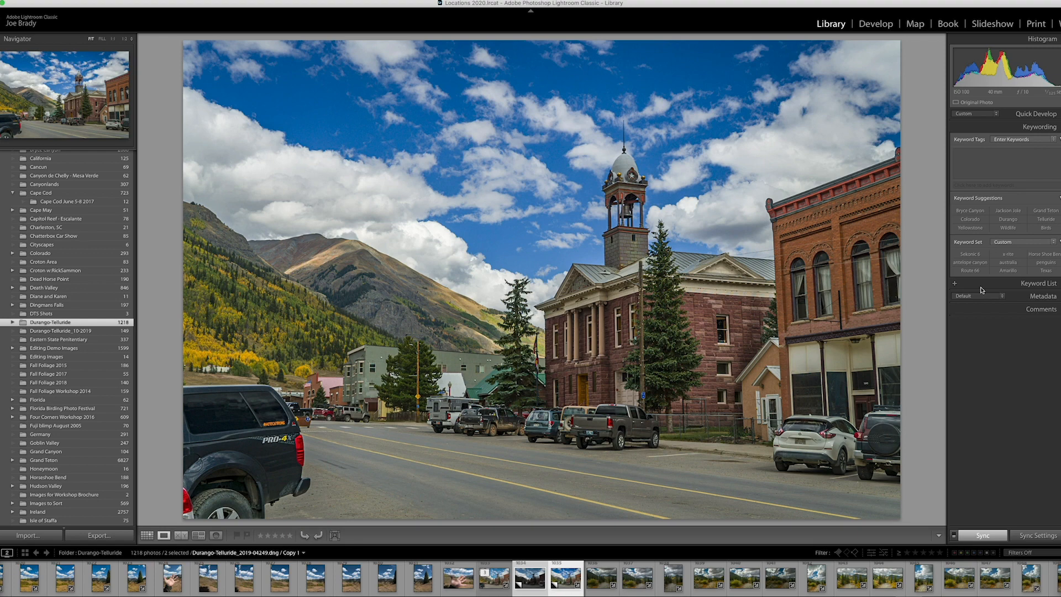
left_click(887, 29)
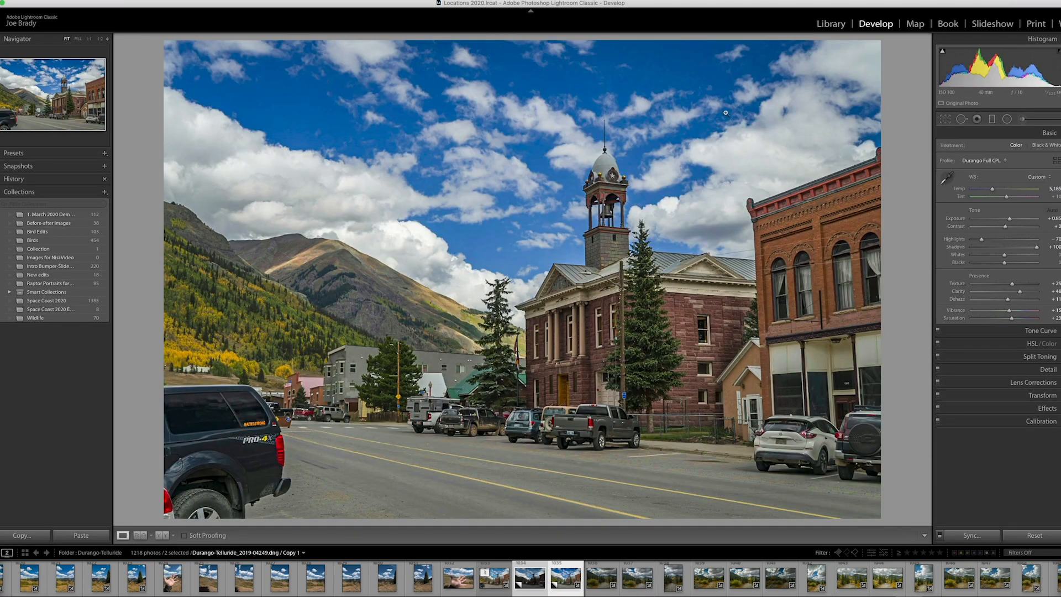
left_click(1031, 344)
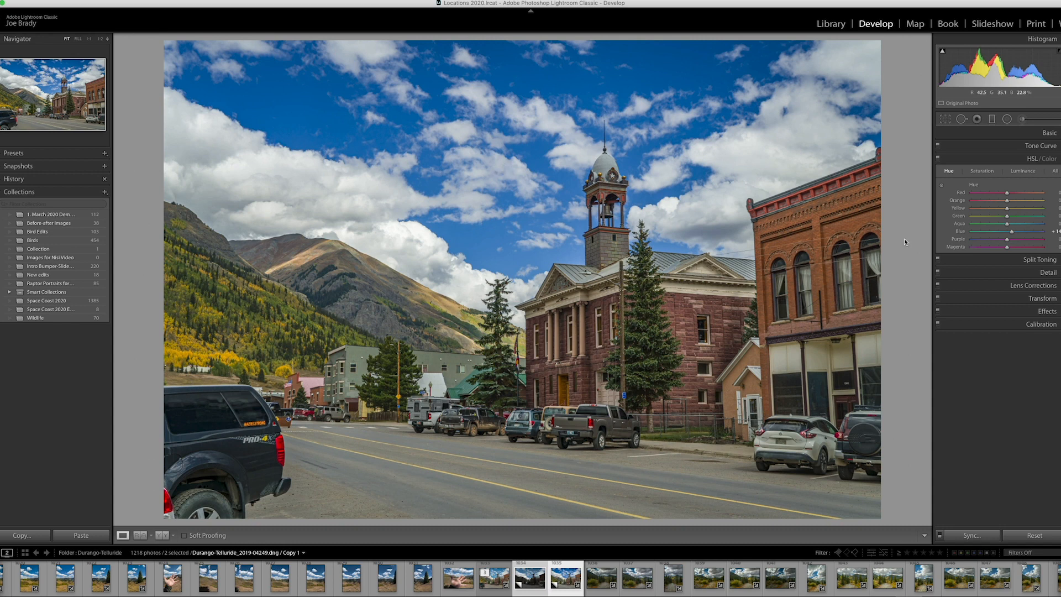
left_click(942, 187)
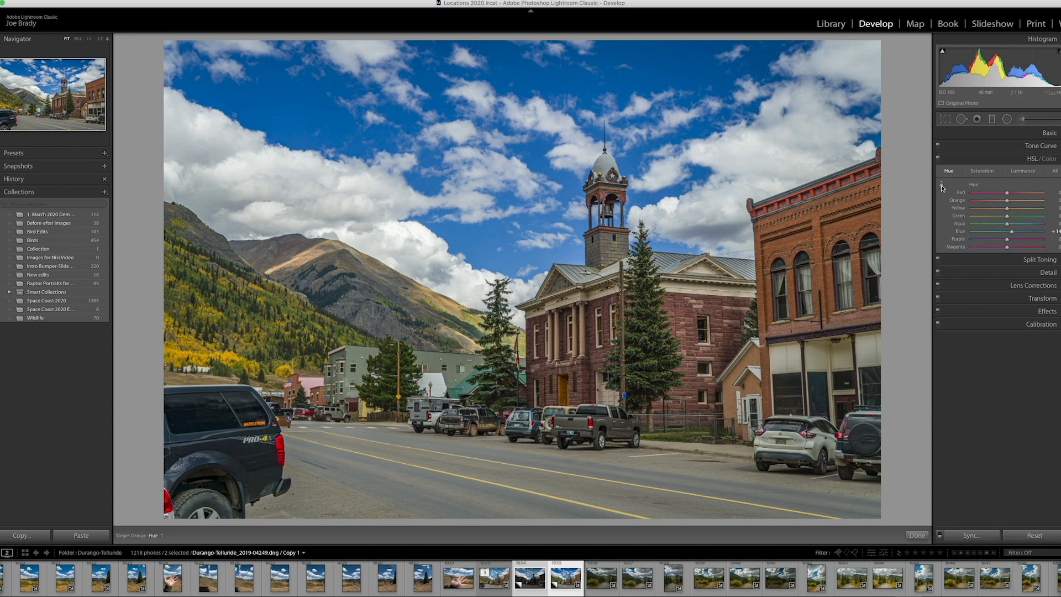
mouse_move(663, 78)
left_mouse_down()
mouse_move(663, 67)
mouse_move(663, 130)
mouse_move(663, 74)
left_mouse_up()
Darken the sky's blue luminance to about -17 with targeted adjustment, and flip to the unedited version and back for comparison.
left_click(1023, 170)
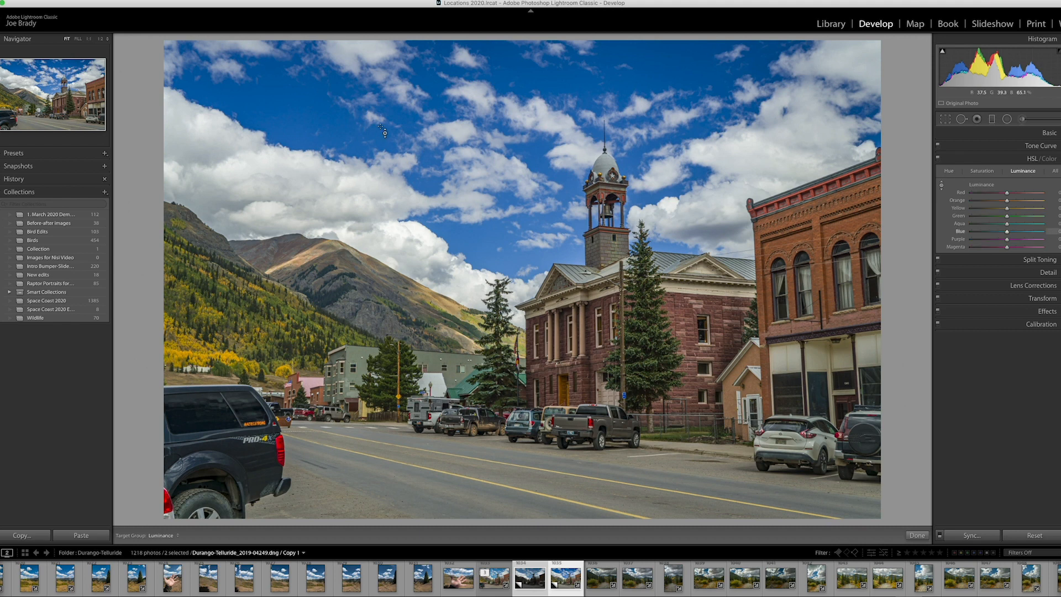
left_click_drag(486, 233, 486, 242)
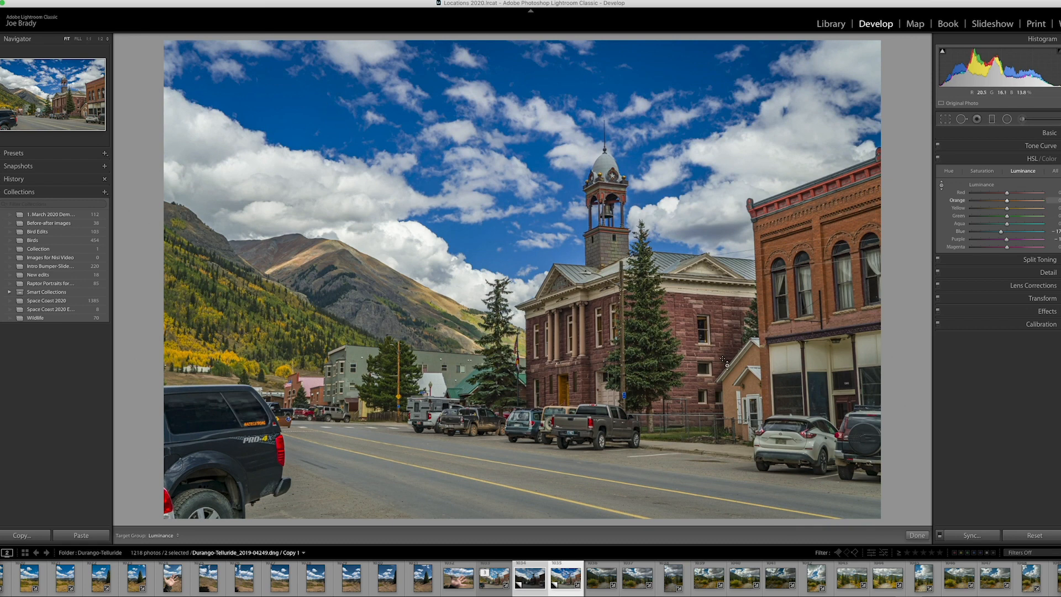
key("Left")
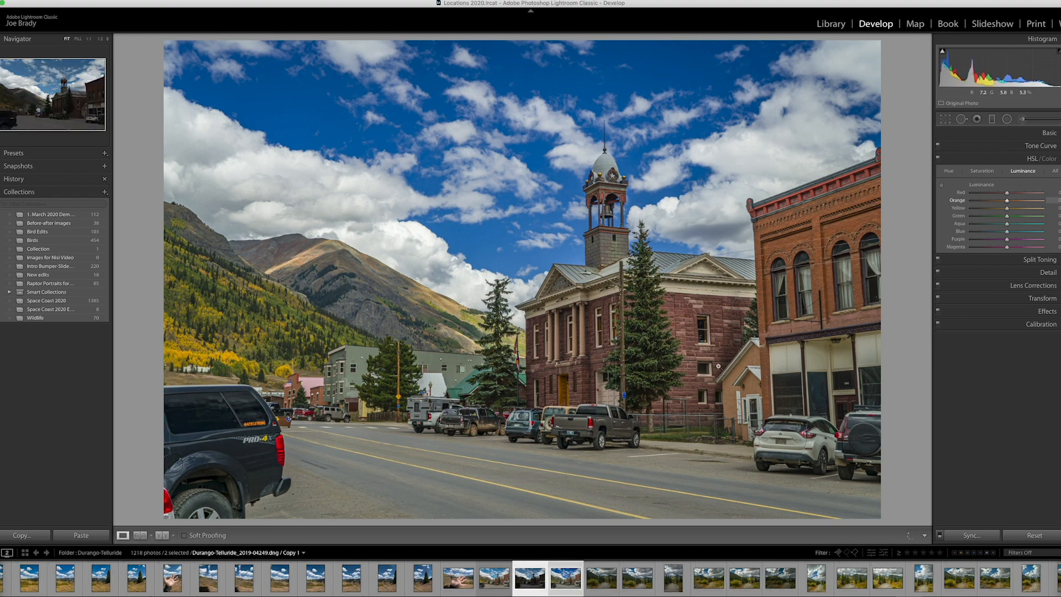
key("Right")
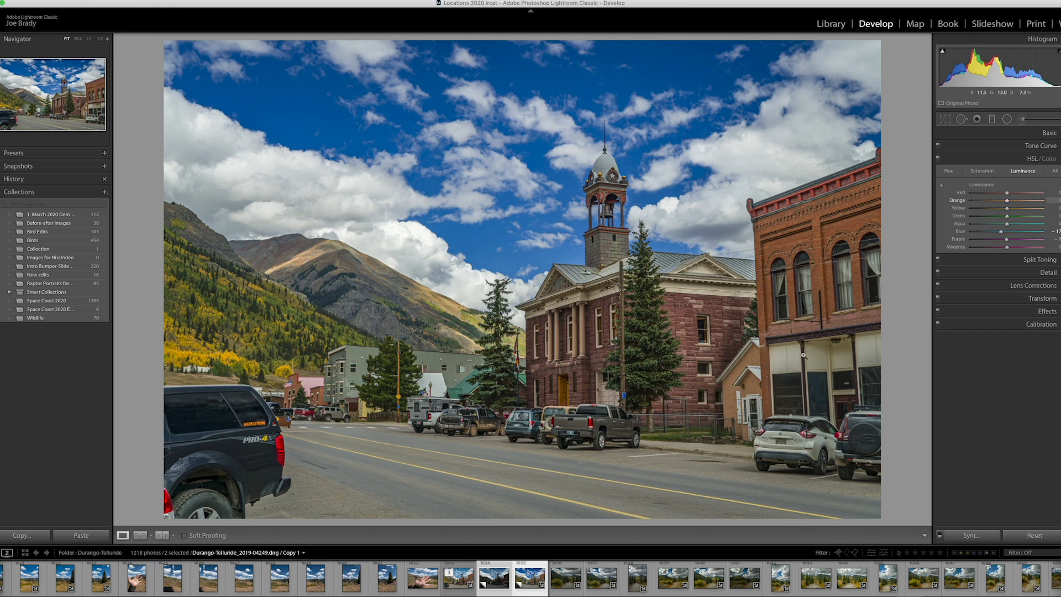
Straighten the leaning buildings with a Vertical transform of about -16 and constrain the crop to the image.
left_click(1042, 299)
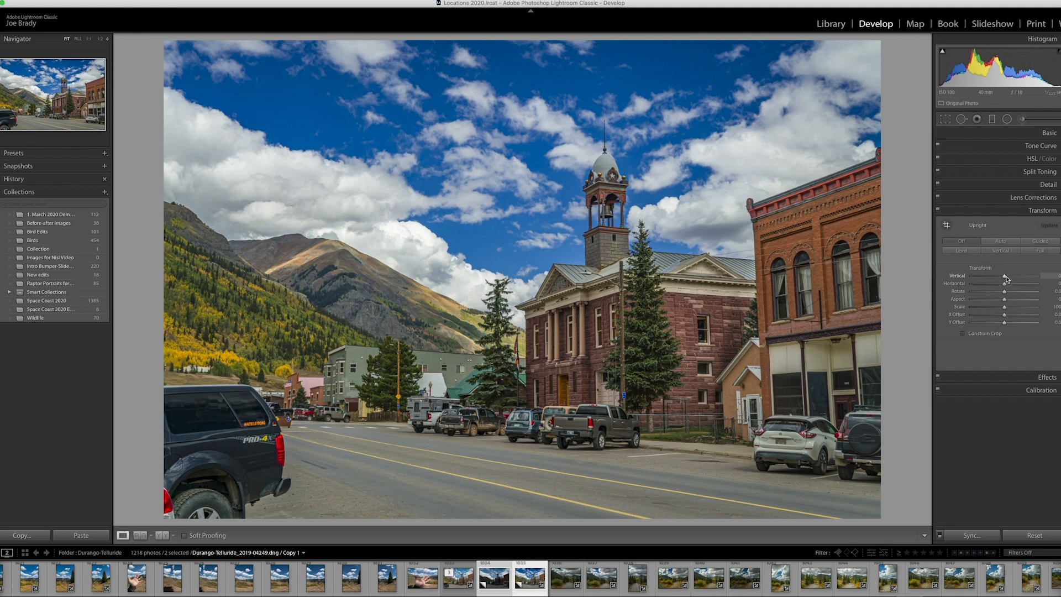
left_click_drag(1004, 279, 1001, 279)
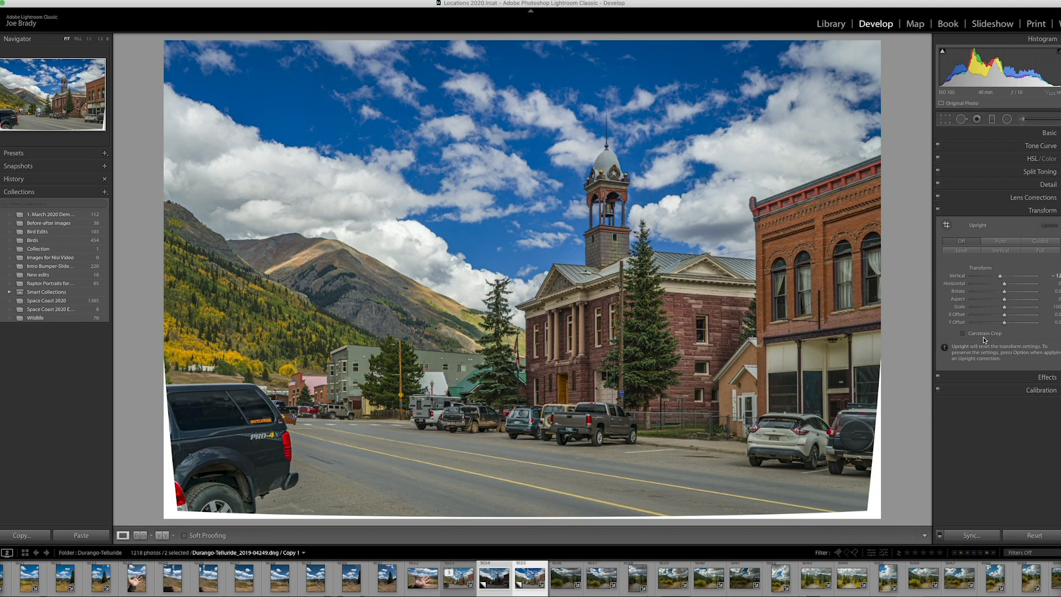
left_click(963, 333)
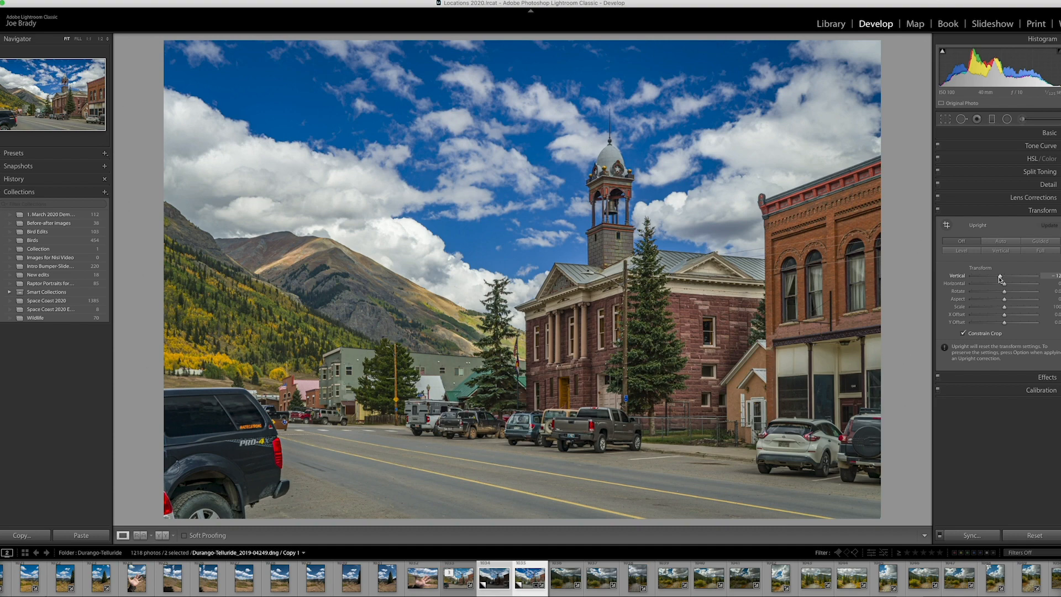
left_click_drag(999, 277, 999, 277)
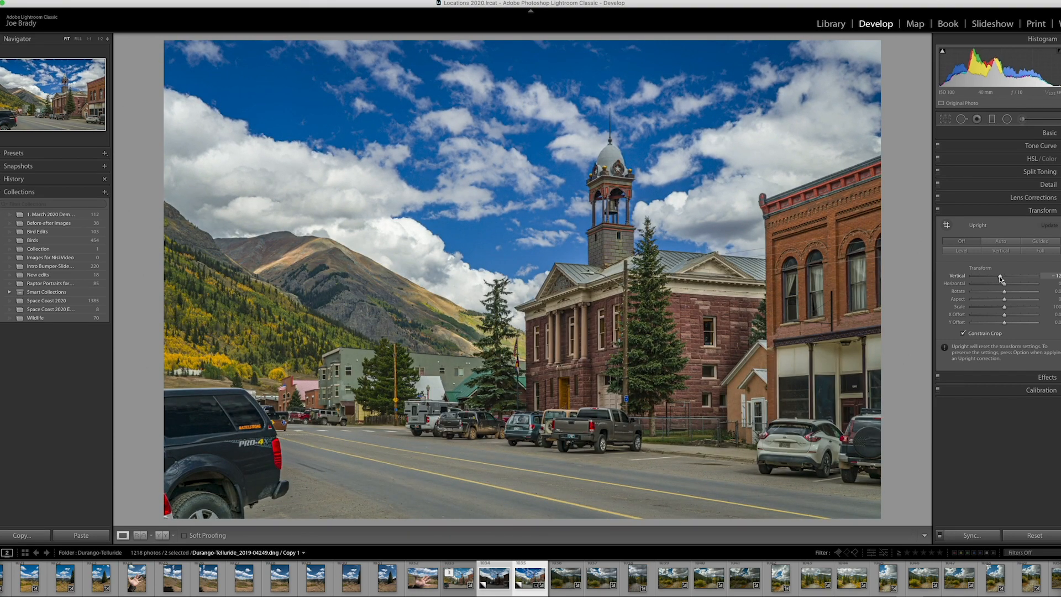
left_click_drag(990, 280, 988, 280)
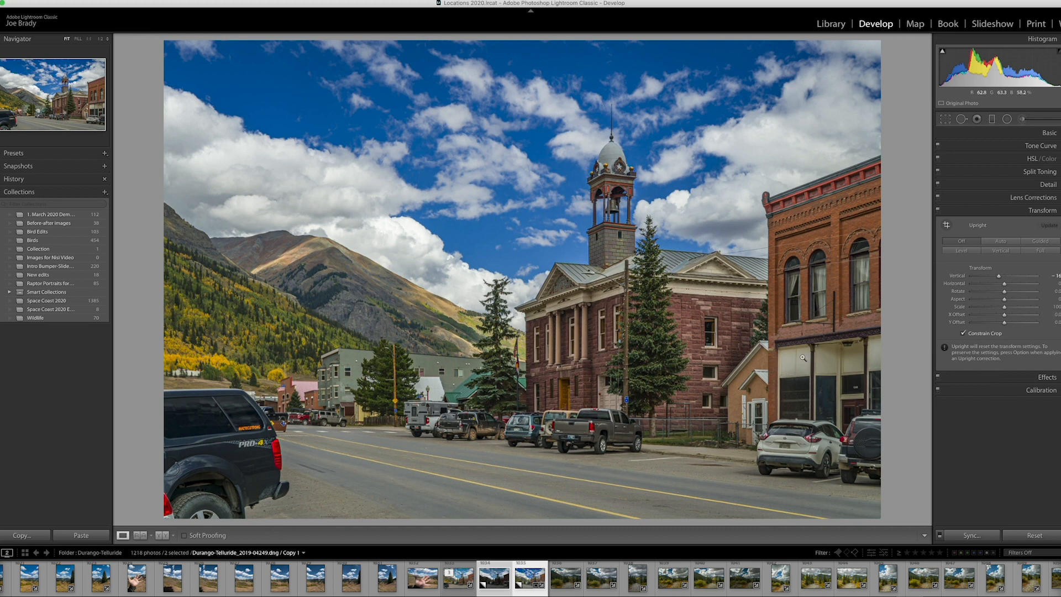
Create another virtual copy of the straightened photo, reset its Vertical transform and turn off Constrain Crop.
key("super+apostrophe")
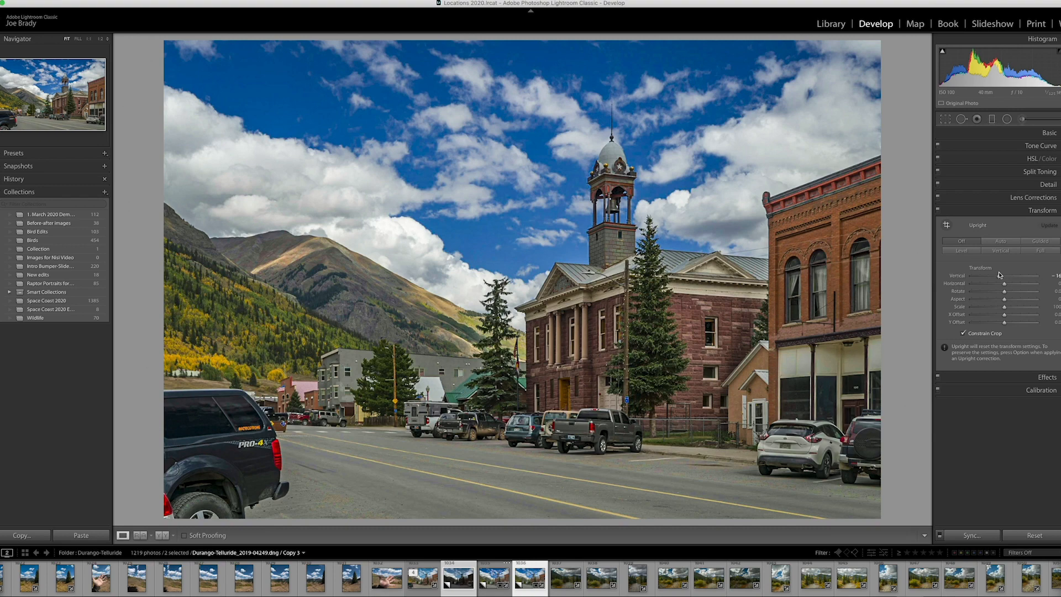
double_click(958, 276)
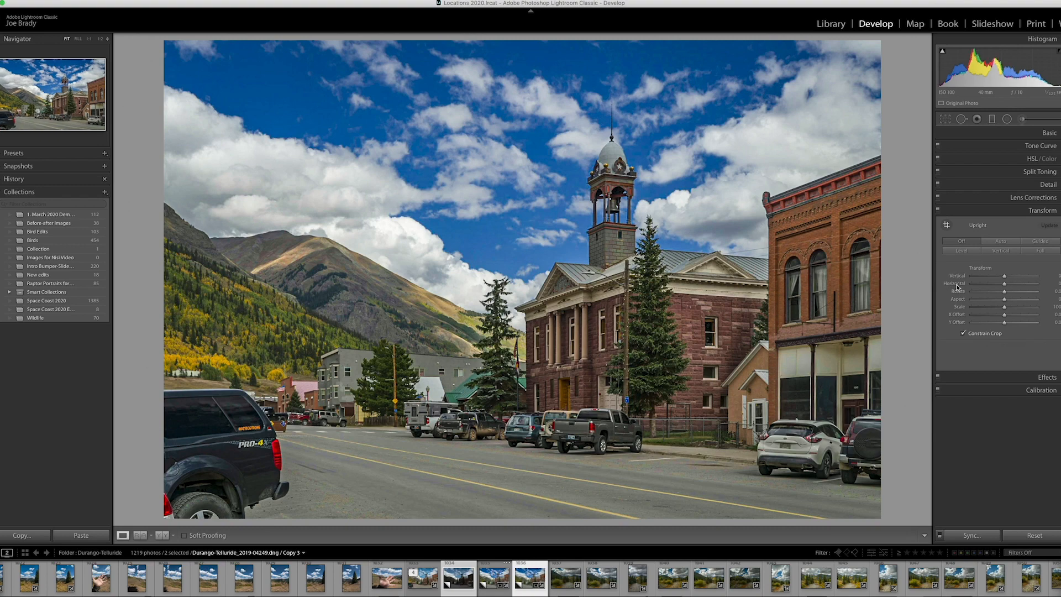
double_click(958, 284)
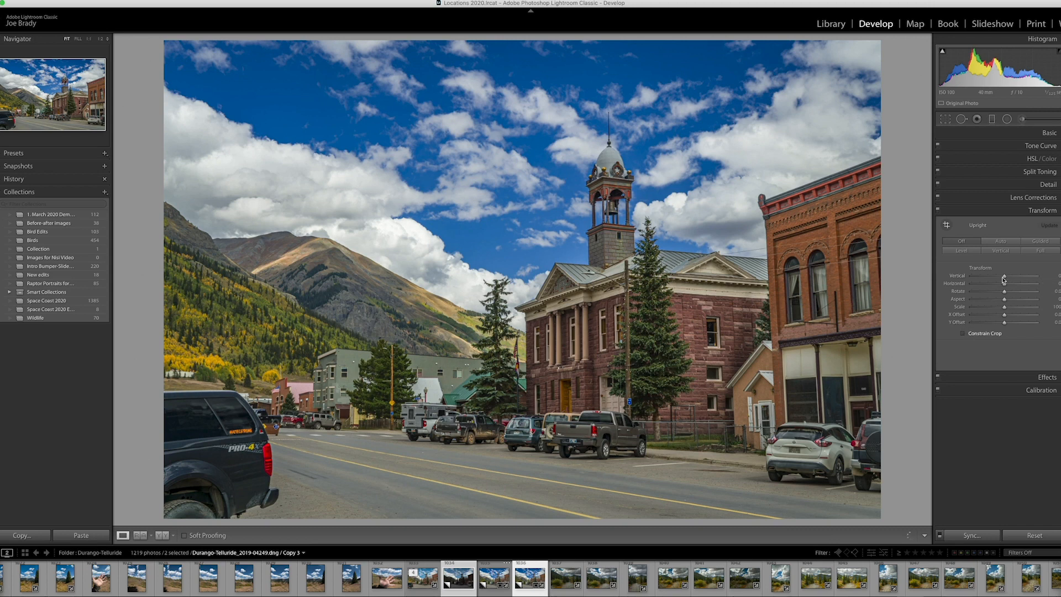
Restore the new copy's crop to the full frame using the As Shot aspect, and reopen the Transform settings.
left_click(1034, 134)
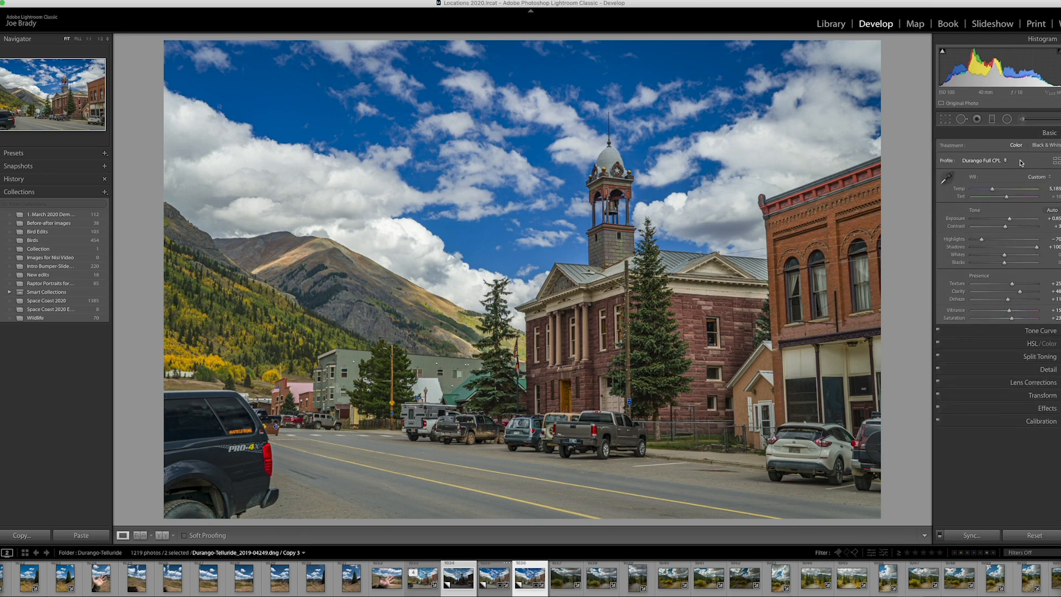
left_click(949, 119)
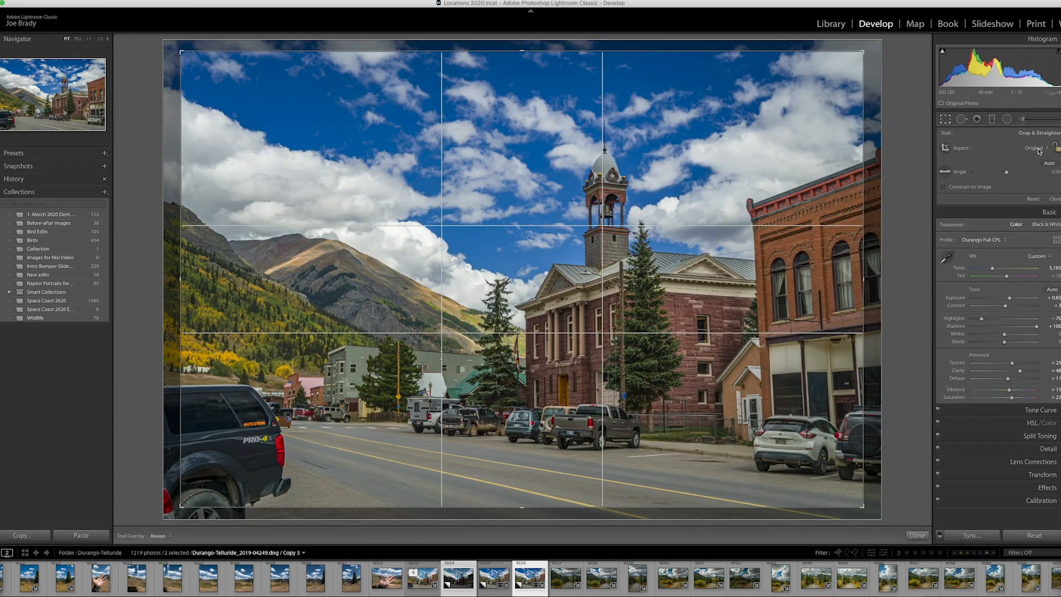
left_click(1037, 148)
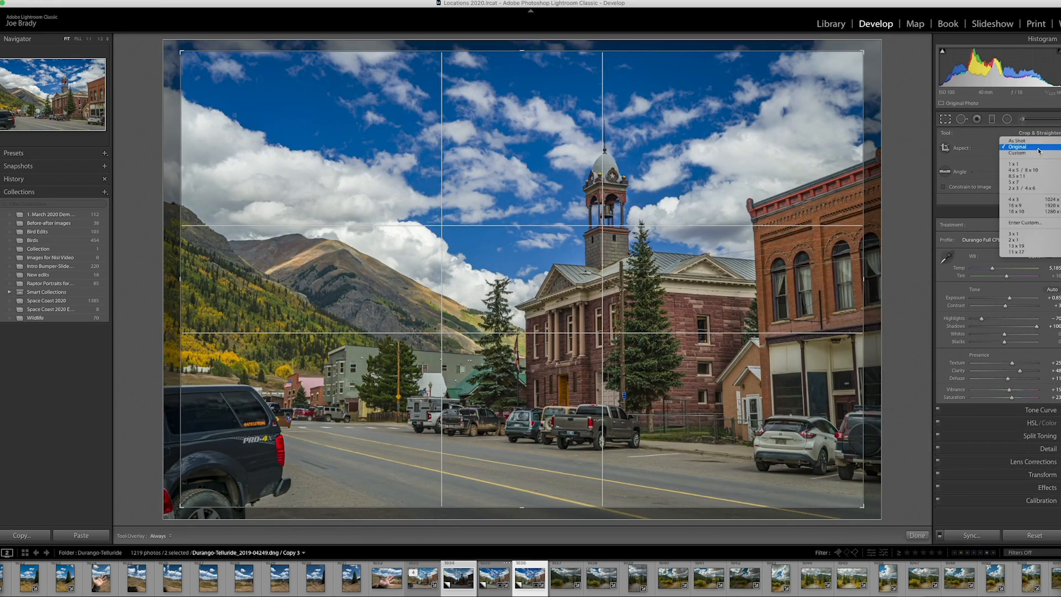
left_click(1018, 141)
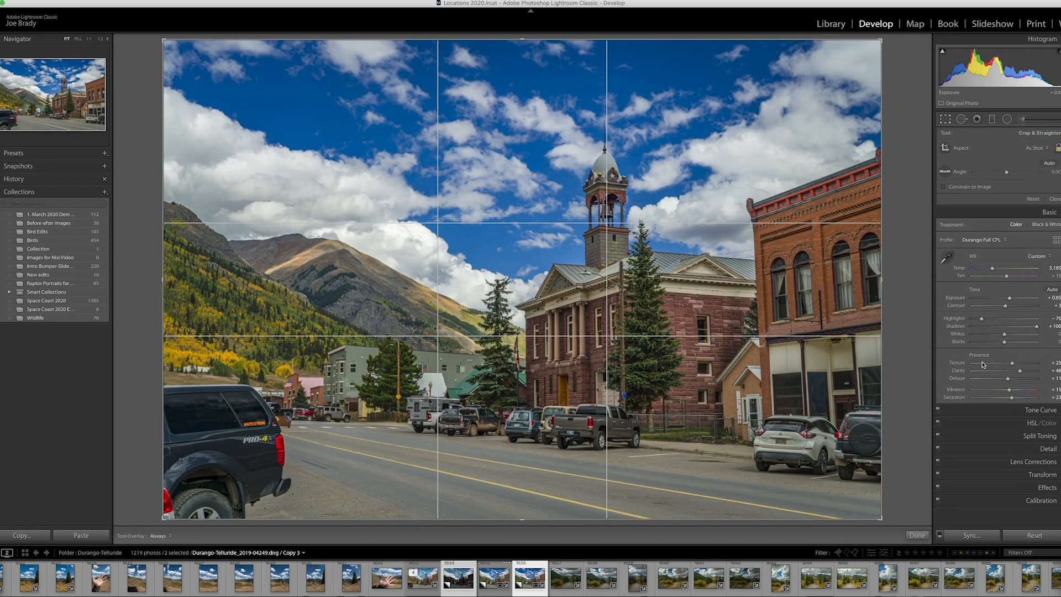
left_click(917, 535)
left_click(1042, 395)
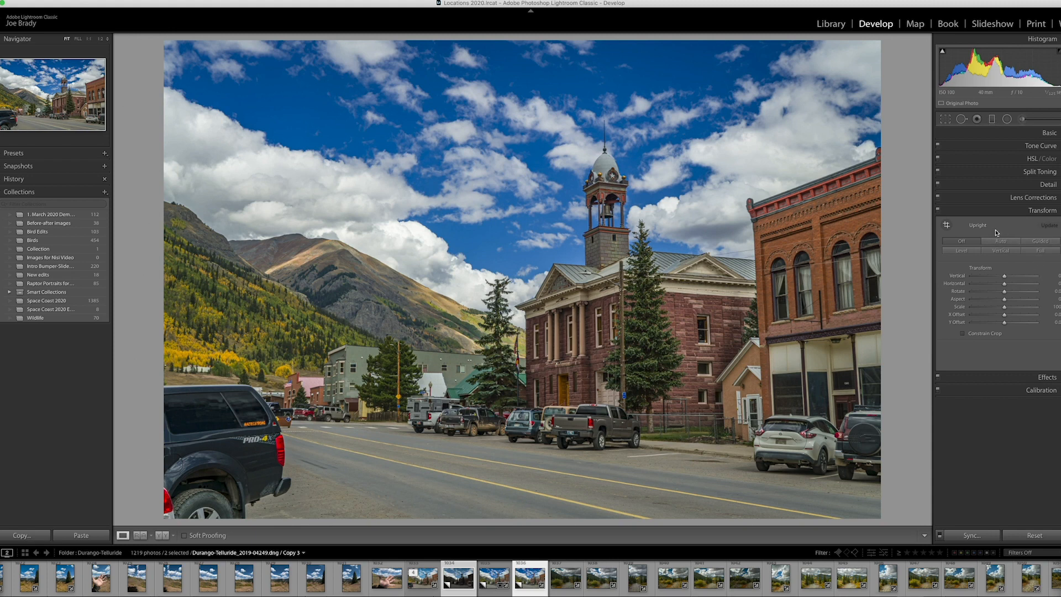
Straighten the photo with Auto Upright, then unlock the crop aspect and crop the left side inward to exclude the parked black truck.
left_click(1004, 246)
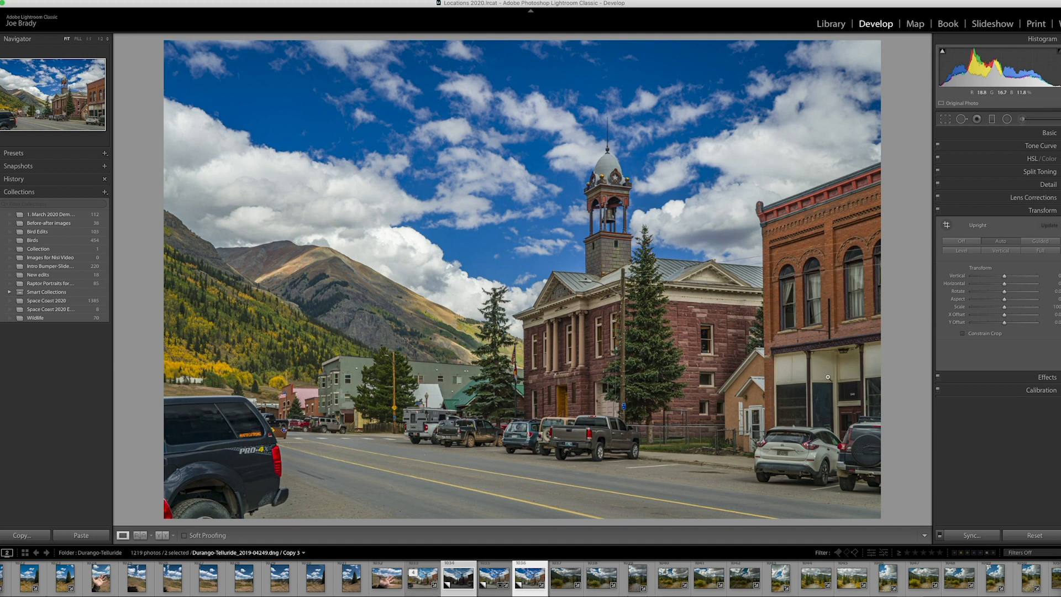
left_click(947, 120)
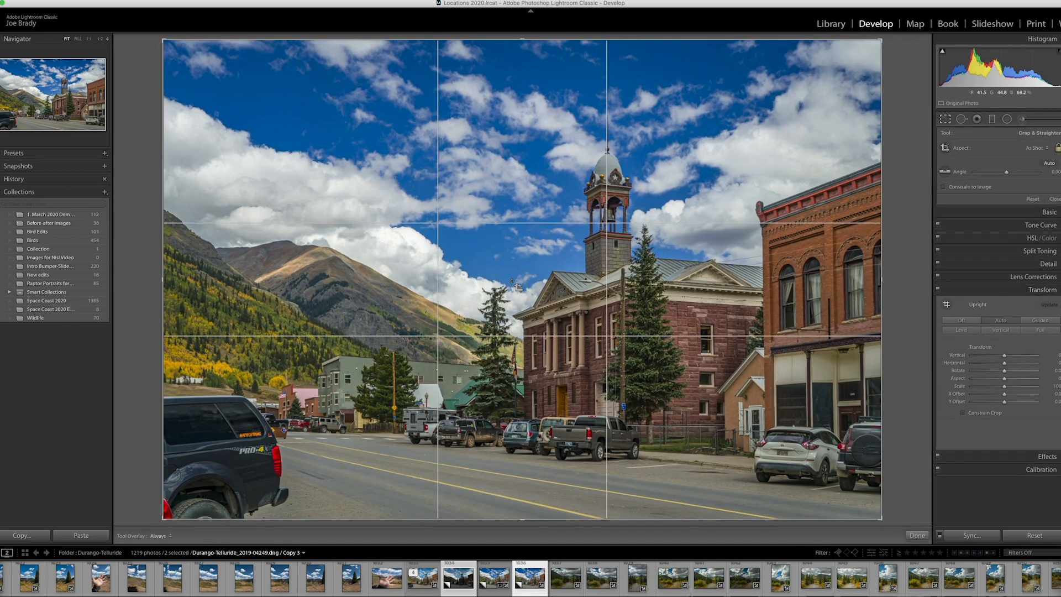
left_click_drag(163, 277, 188, 278)
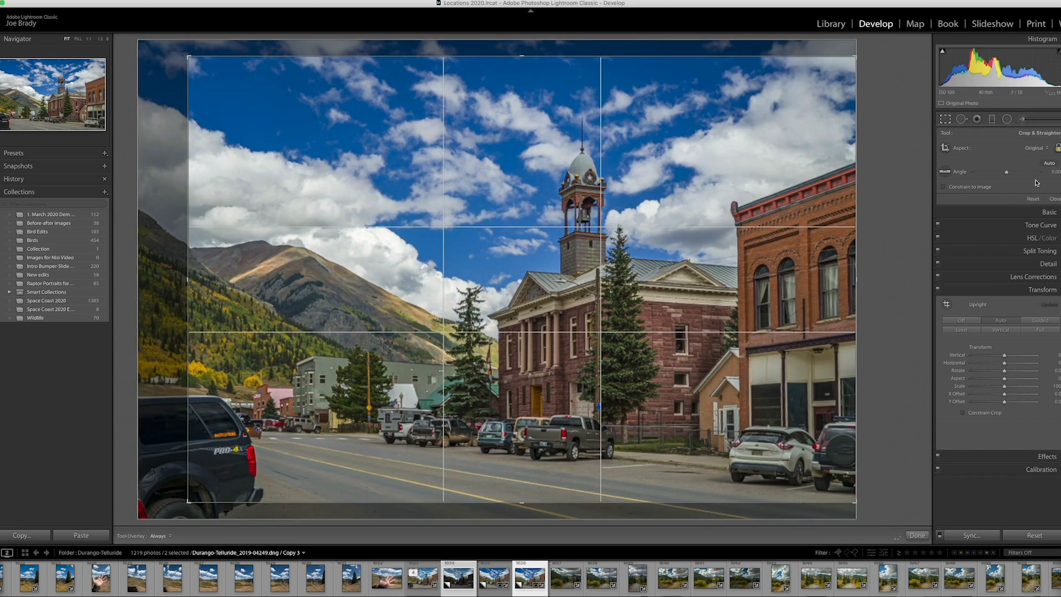
left_click(1058, 148)
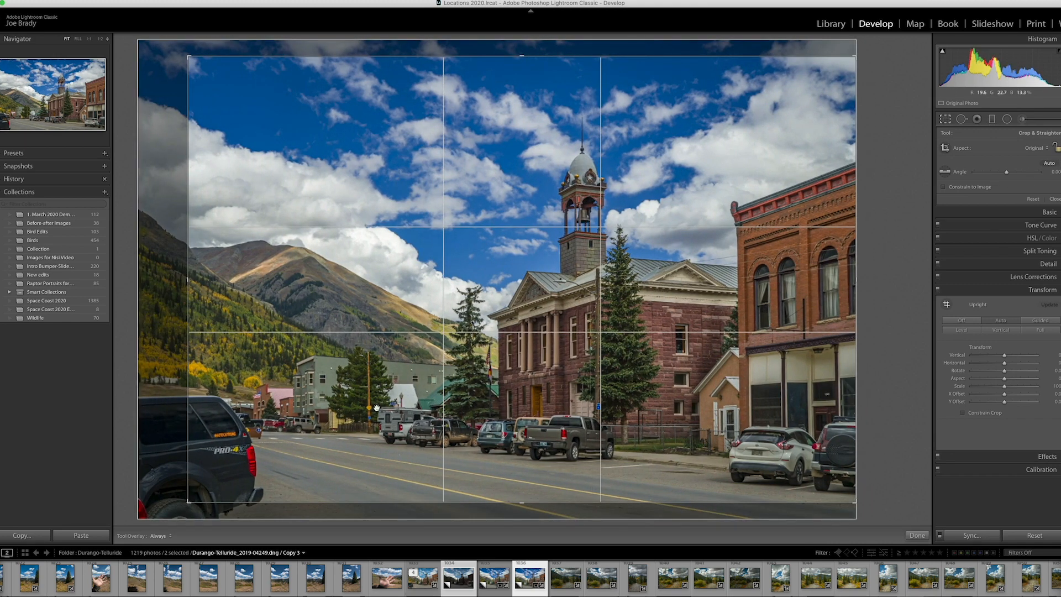
left_click_drag(188, 282, 226, 287)
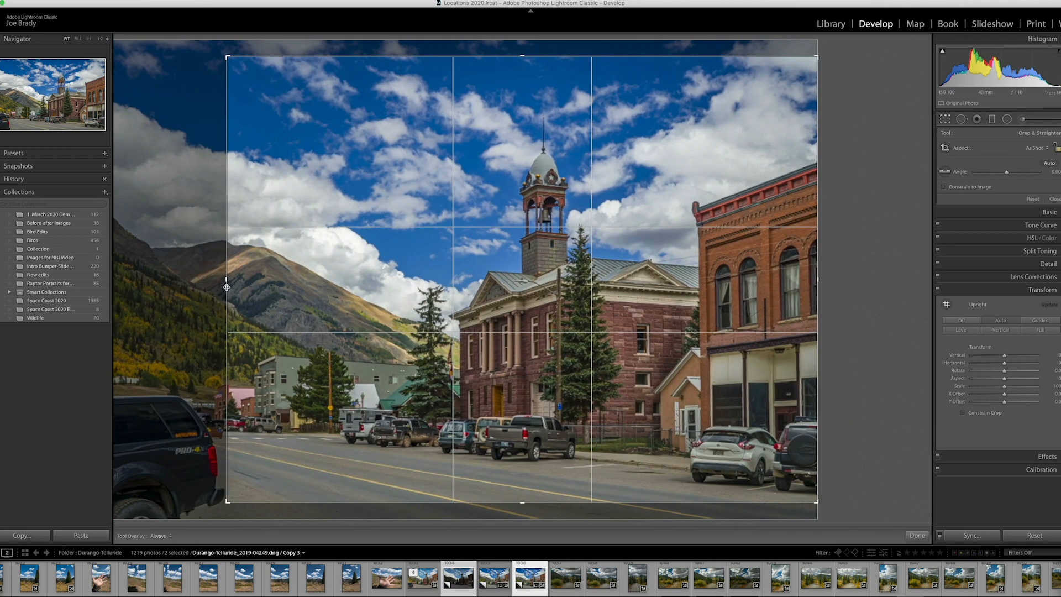
left_click_drag(226, 287, 222, 287)
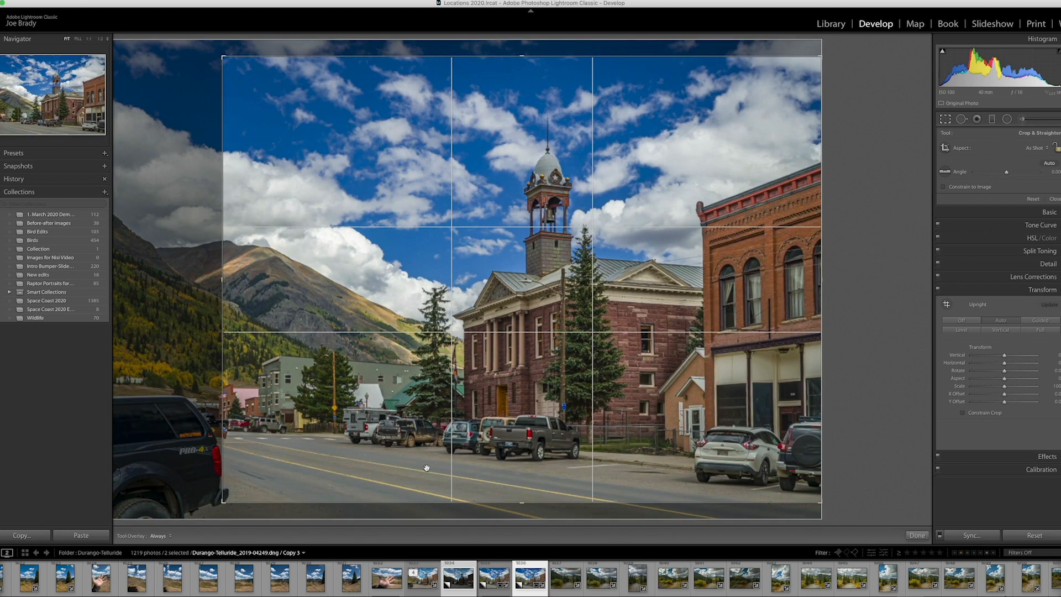
Adjust the top, bottom and right edges of the crop around the stone building and street.
left_click_drag(521, 503, 521, 511)
left_click_drag(513, 48, 526, 65)
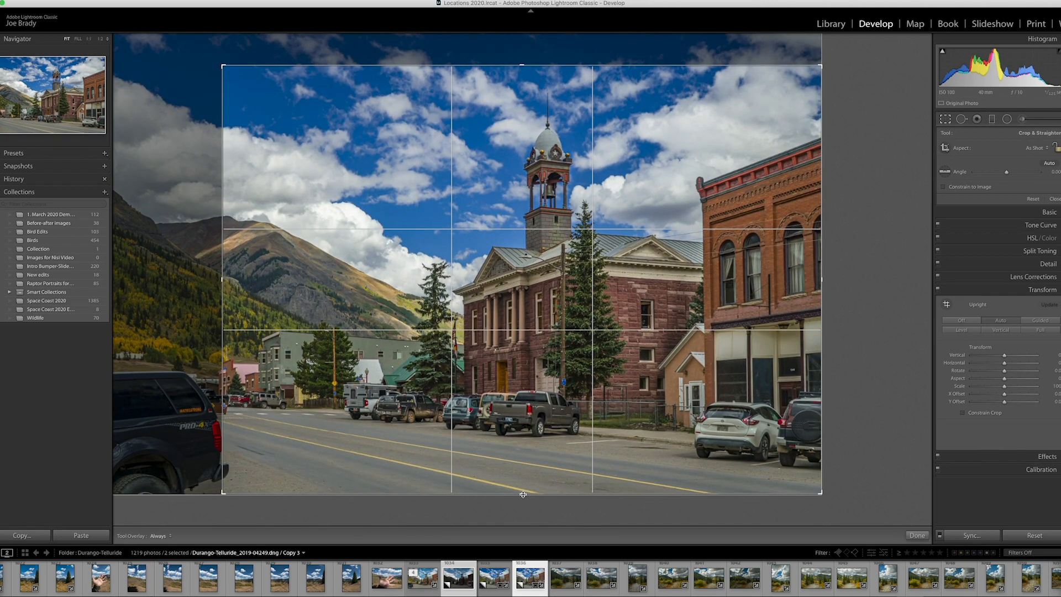
left_click_drag(523, 494, 523, 491)
left_click_drag(821, 280, 805, 281)
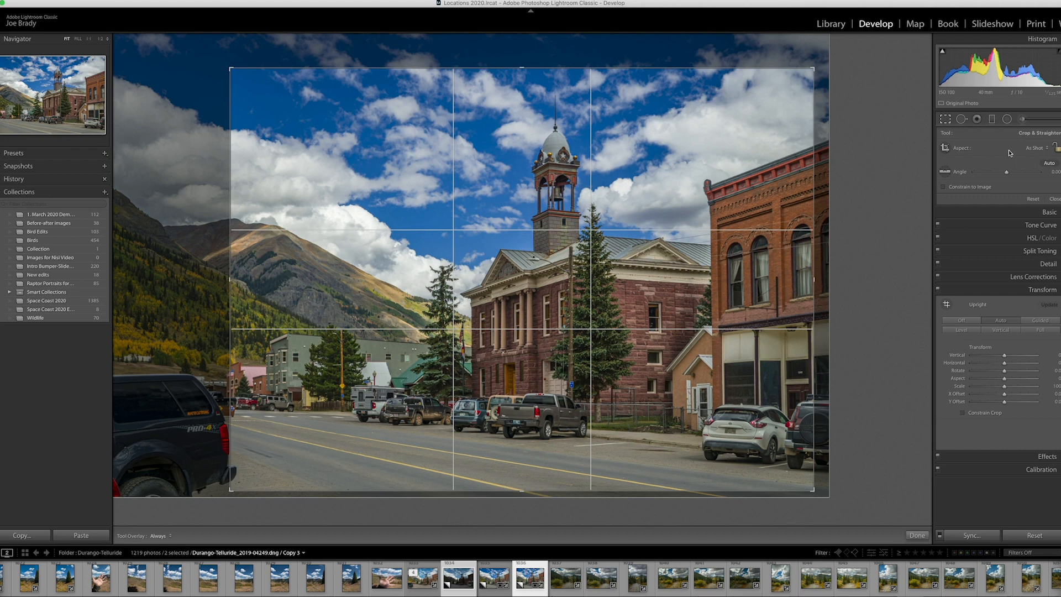
Set the crop aspect to 4 x 5 / 8 x 10, reframe it to include the whole white SUV, and apply the crop.
left_click(1036, 150)
left_click(1031, 175)
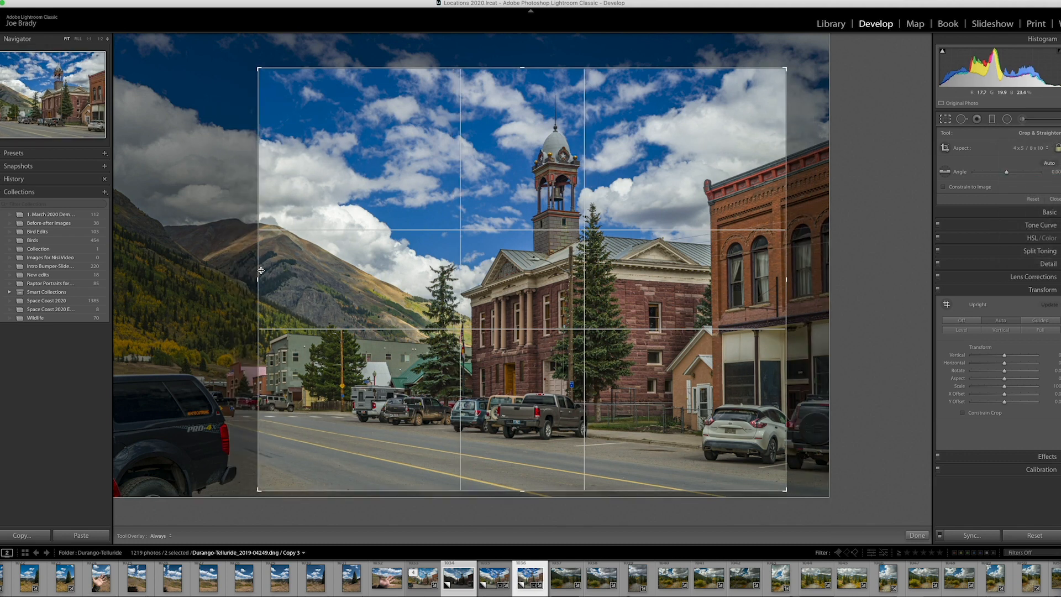
left_click_drag(258, 279, 248, 278)
left_click_drag(344, 274, 353, 276)
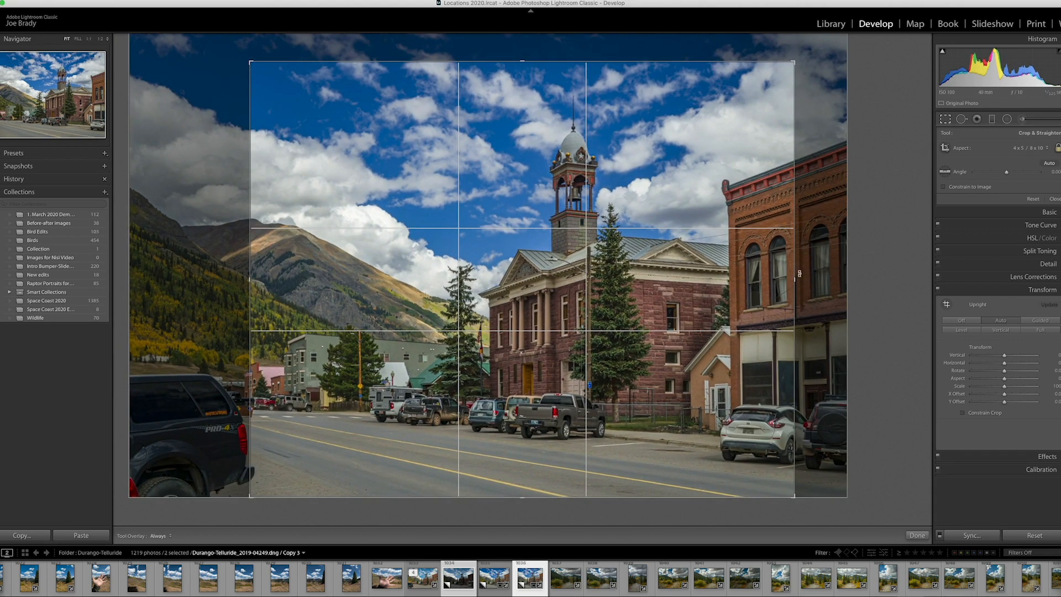
mouse_move(794, 63)
left_mouse_down()
mouse_move(809, 53)
mouse_move(786, 81)
left_mouse_up()
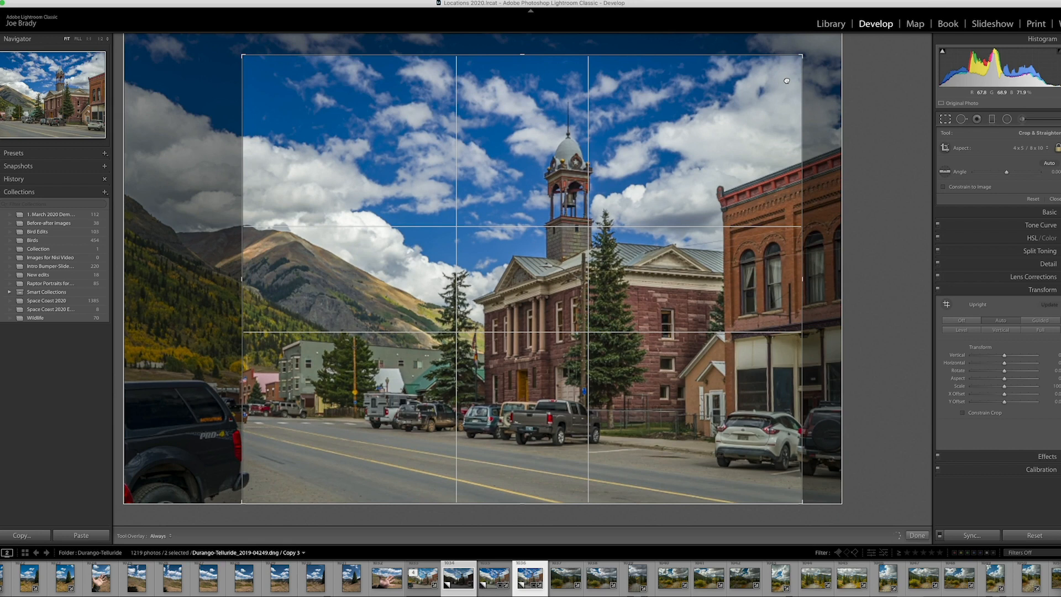
key("Return")
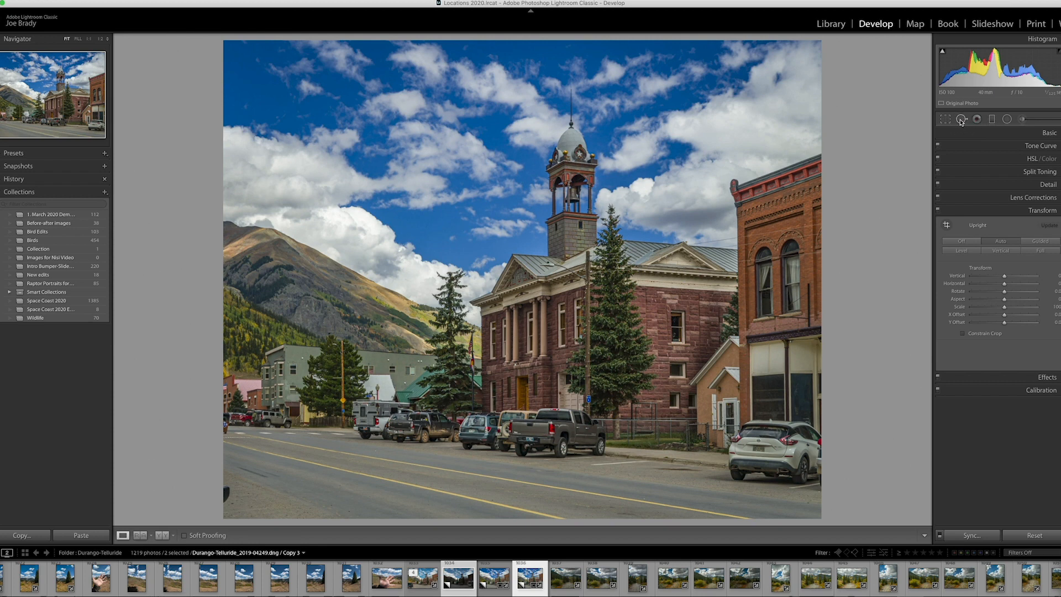
Try to heal the leftover truck fragment at the photo's lower-left edge with an enlarged Spot Removal brush, and undo the spot.
left_click(961, 120)
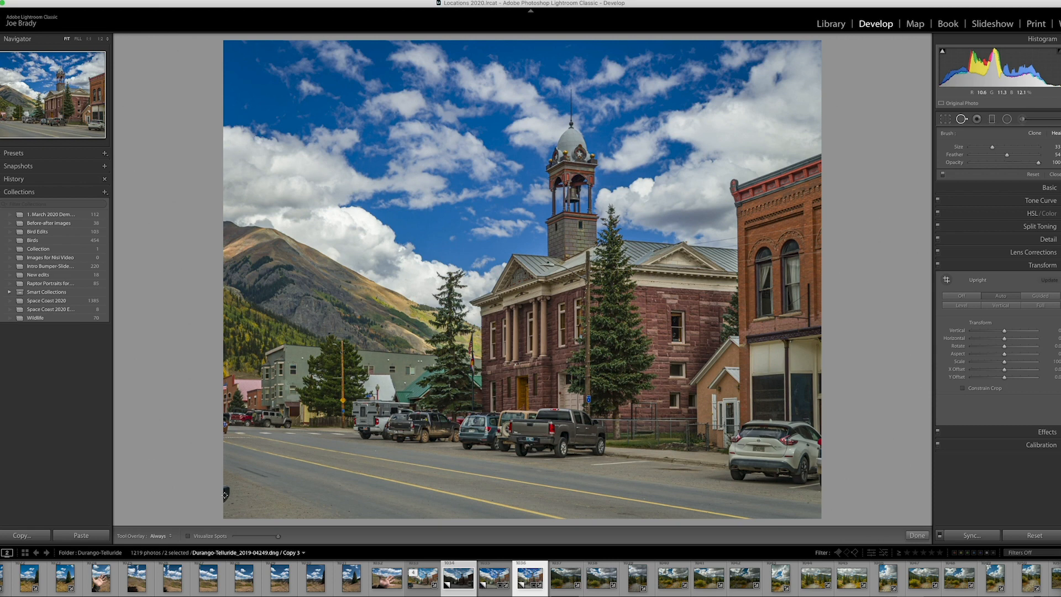
scroll(225, 495, "up", 5)
left_click(225, 492)
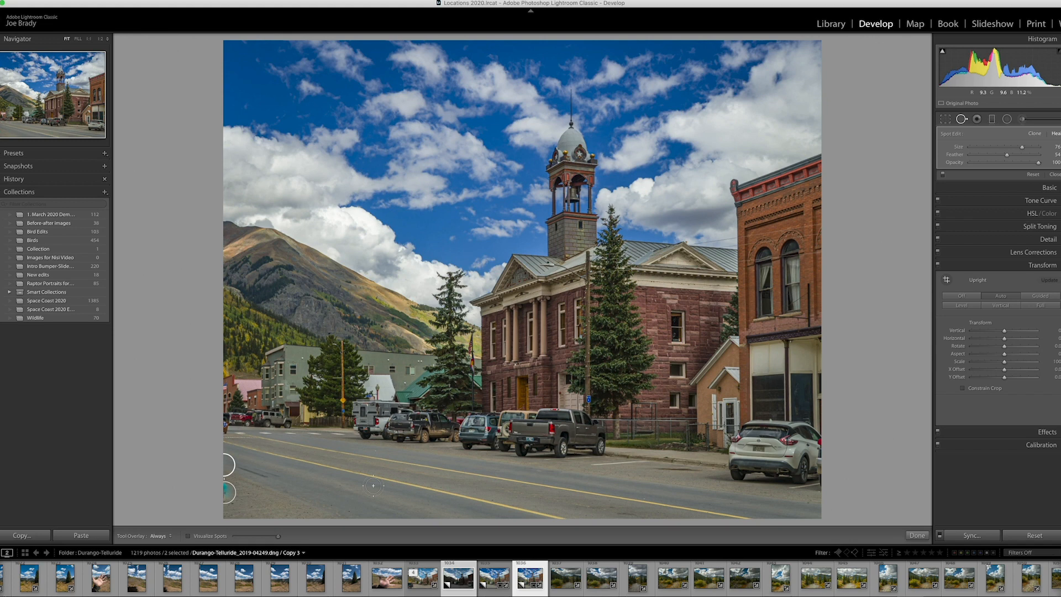
key("super+z")
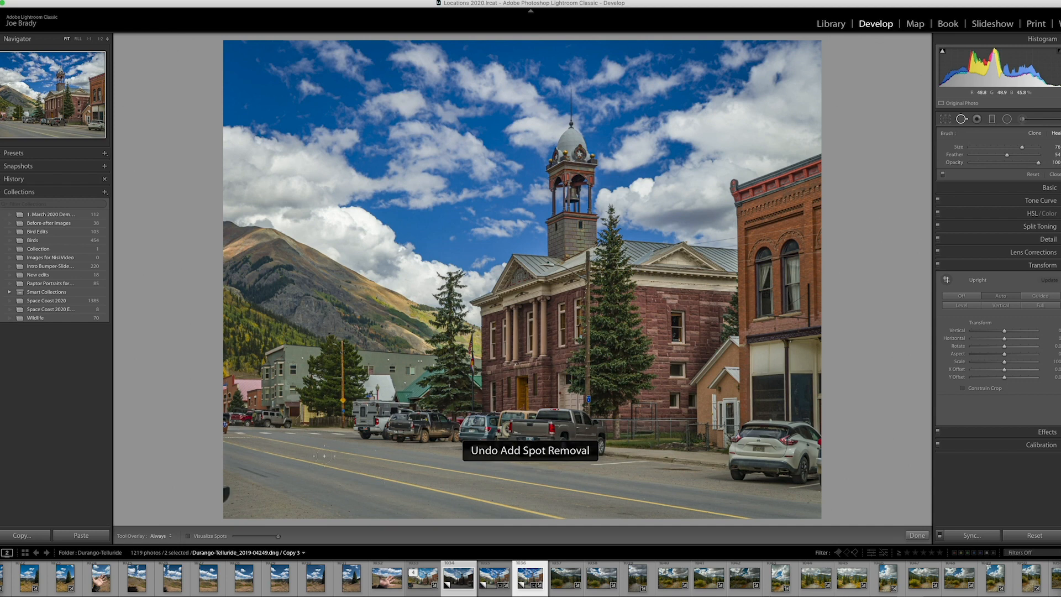
Clone out the truck fragment at the photo's lower-left edge, sourcing clean road just below and to its right, and finish spot removal.
left_click(1035, 134)
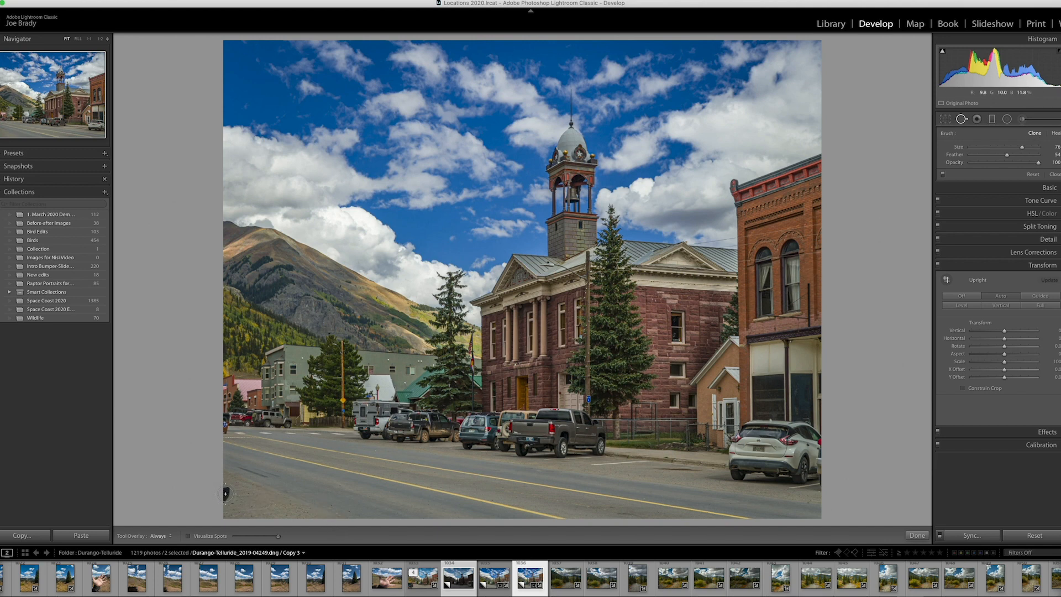
left_click(225, 493)
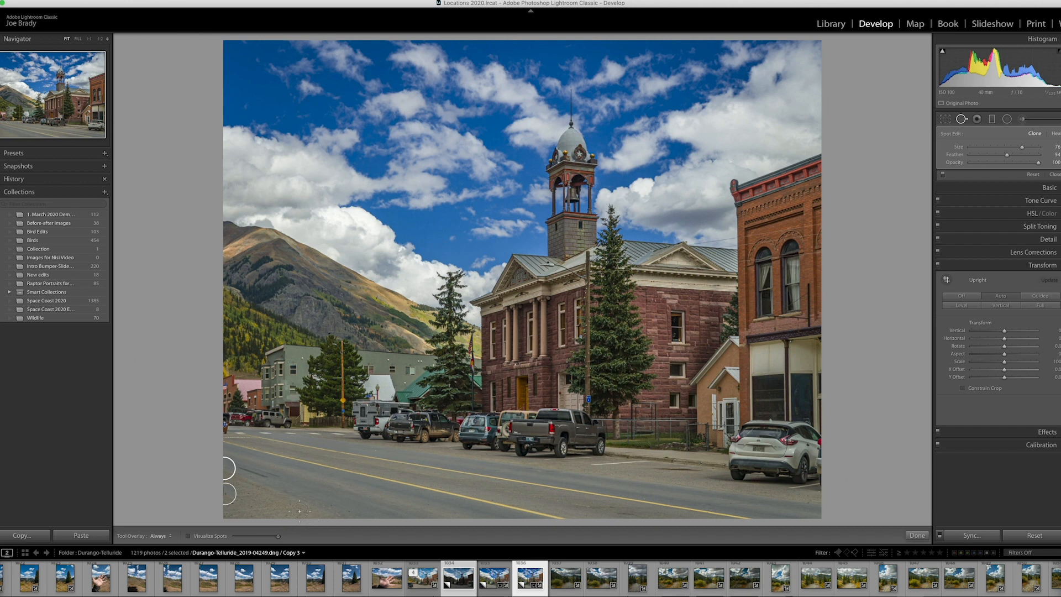
left_click_drag(228, 470, 258, 510)
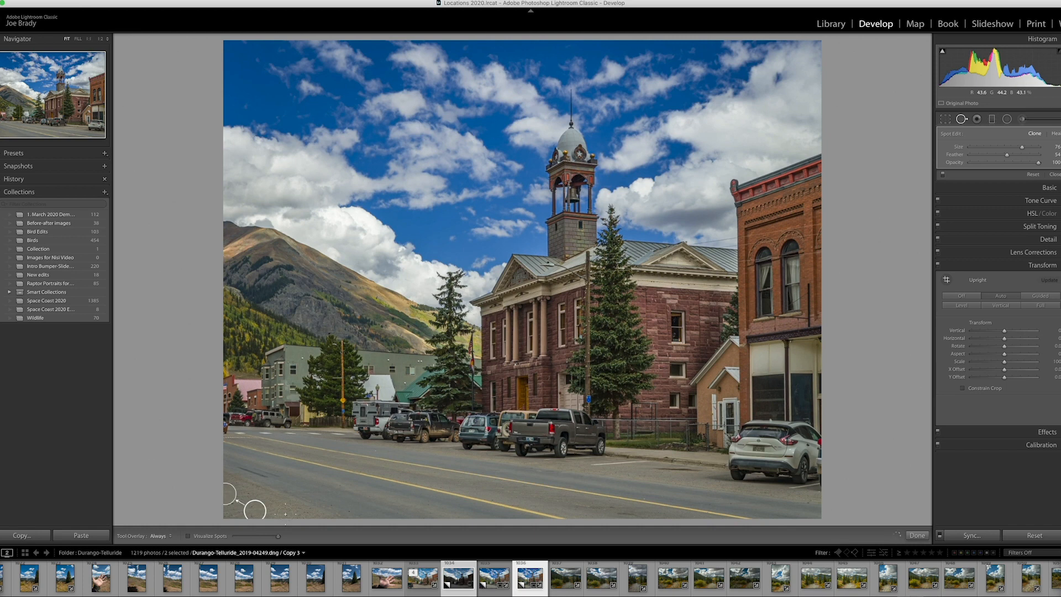
left_click(321, 515)
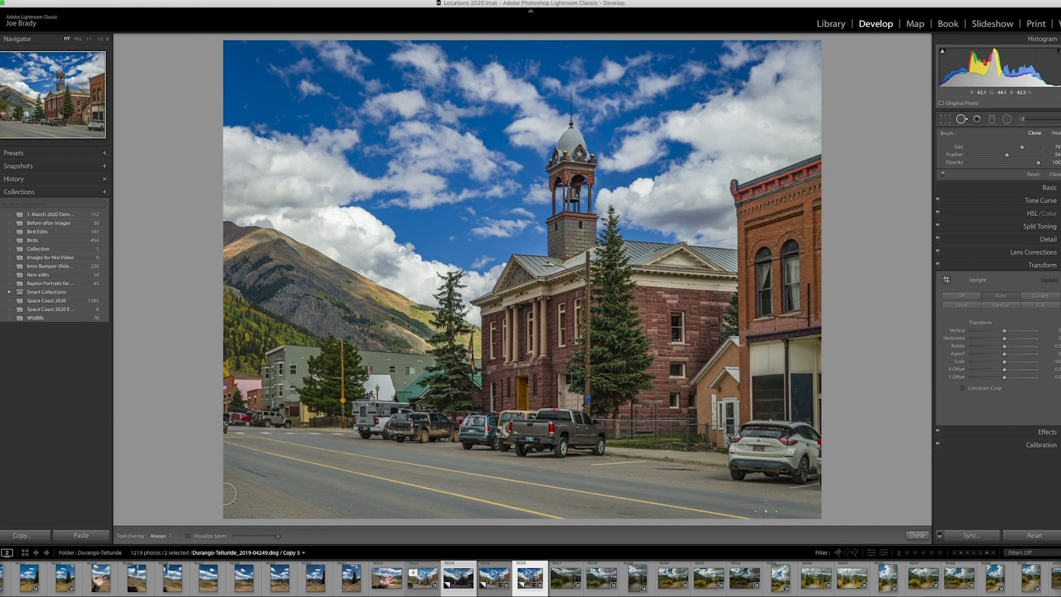
left_click(917, 535)
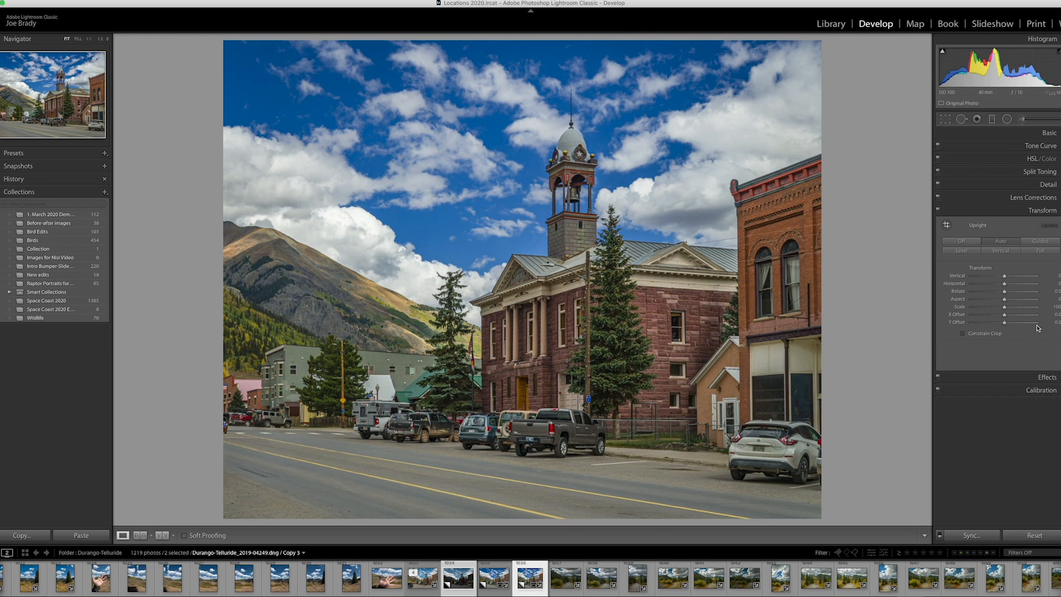
Darken the photo's edges with a Highlight Priority post-crop vignette amount of about -17.
left_click(1043, 378)
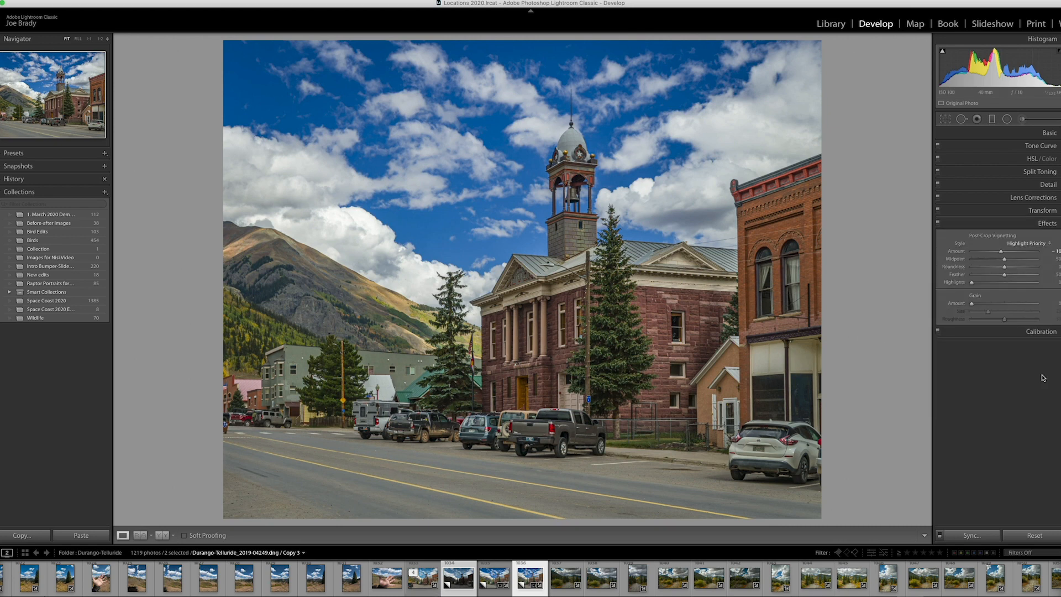
left_click_drag(1002, 253, 999, 254)
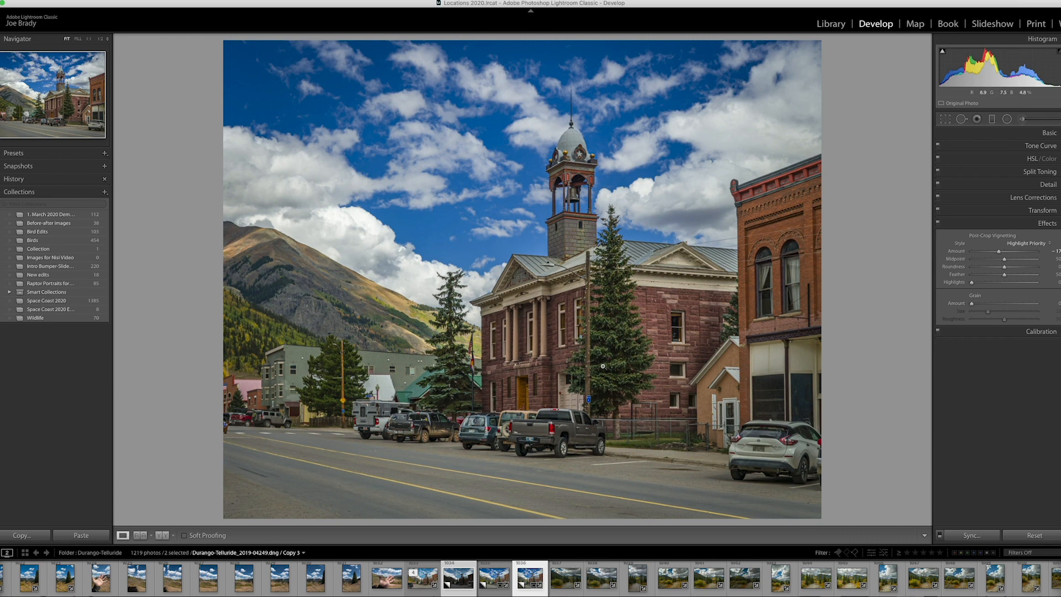
Place a wide radial filter over the stone building and parked cars, show its mask overlay, and invert it to affect the inside.
left_click(1006, 119)
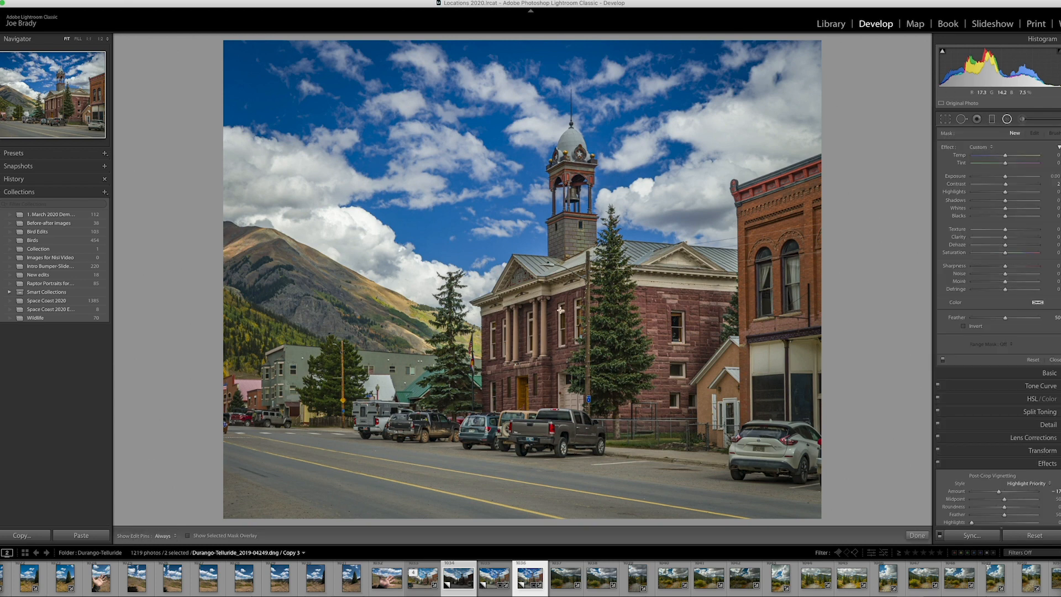
left_click_drag(551, 300, 816, 447)
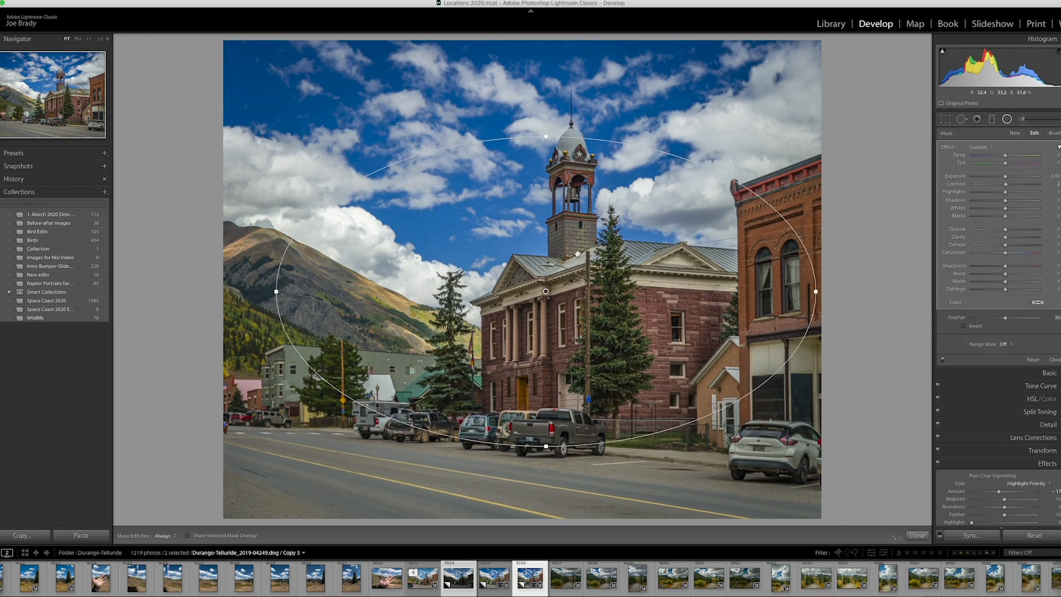
left_click_drag(575, 276, 573, 317)
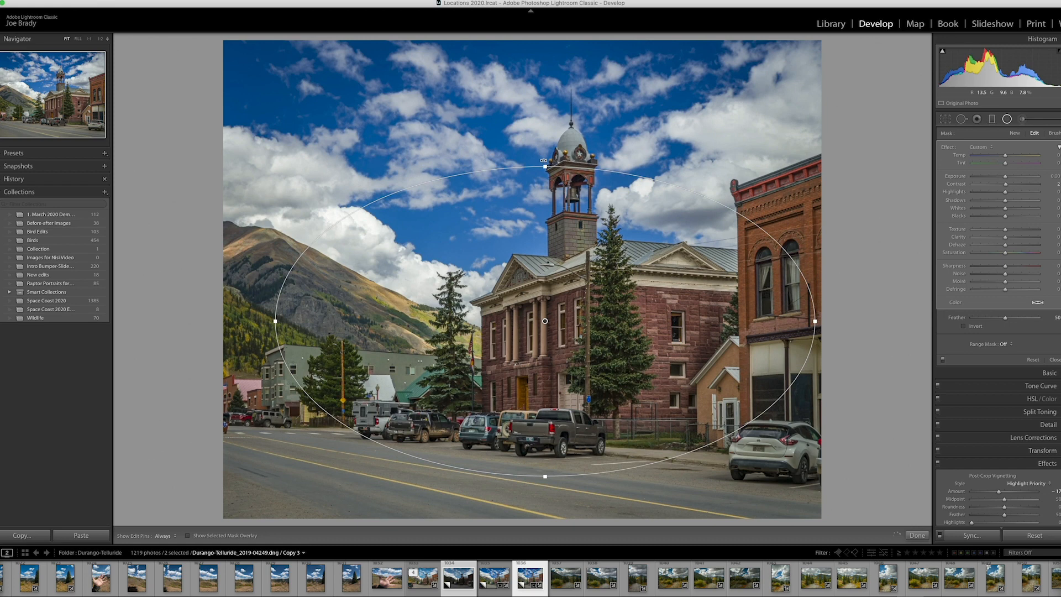
left_click_drag(544, 175, 545, 203)
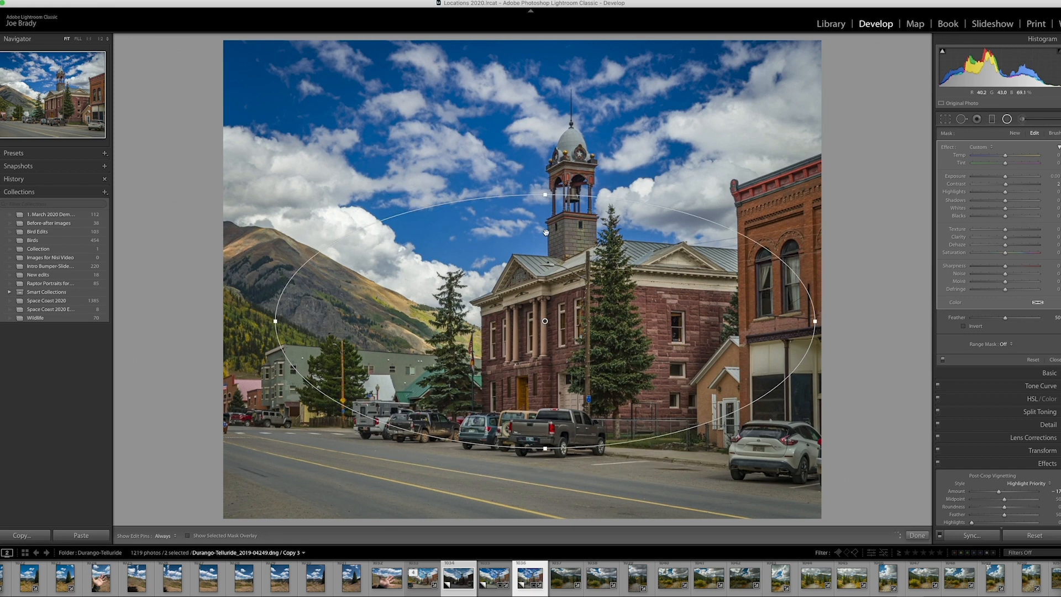
left_click_drag(545, 320, 547, 342)
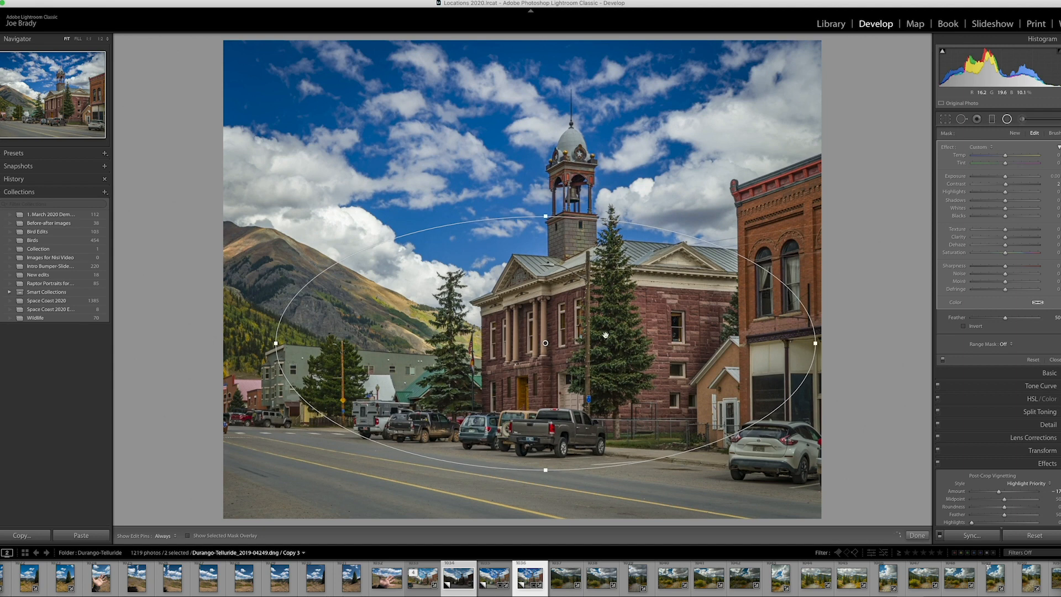
left_click_drag(815, 343, 752, 345)
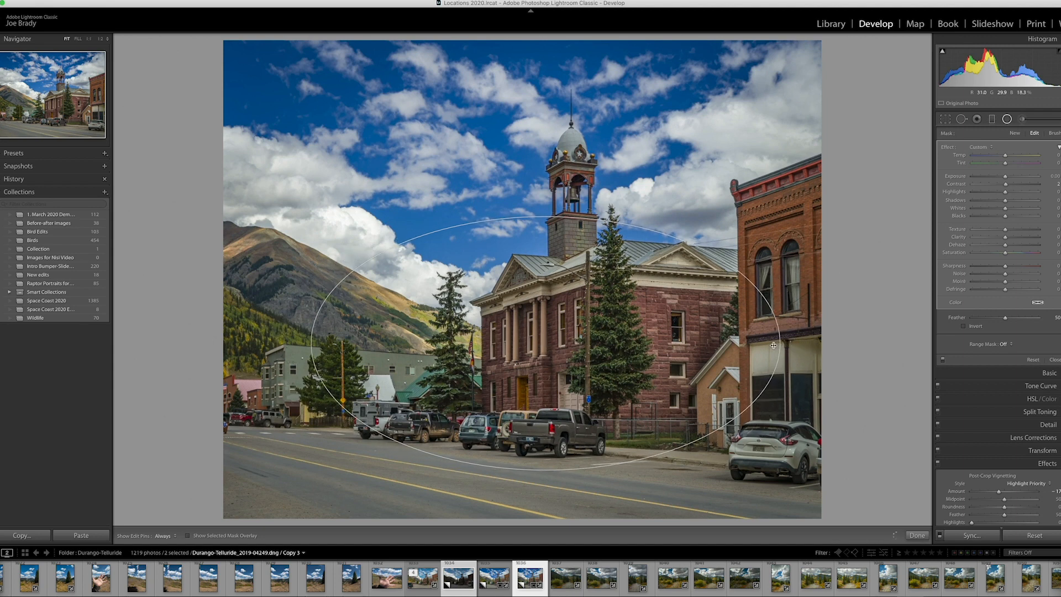
left_click_drag(663, 347, 661, 346)
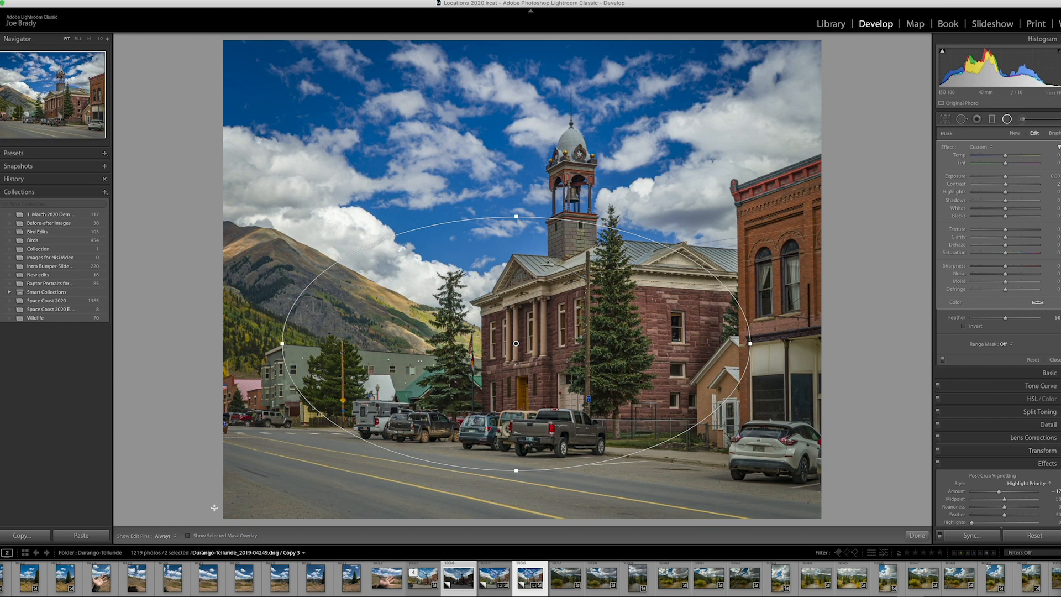
key("o")
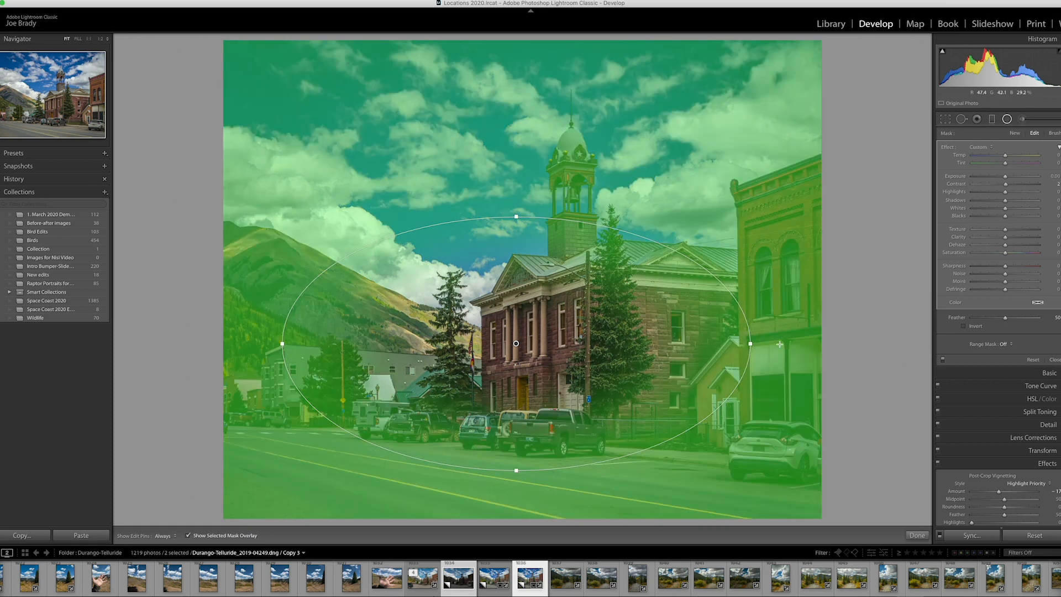
left_click(965, 326)
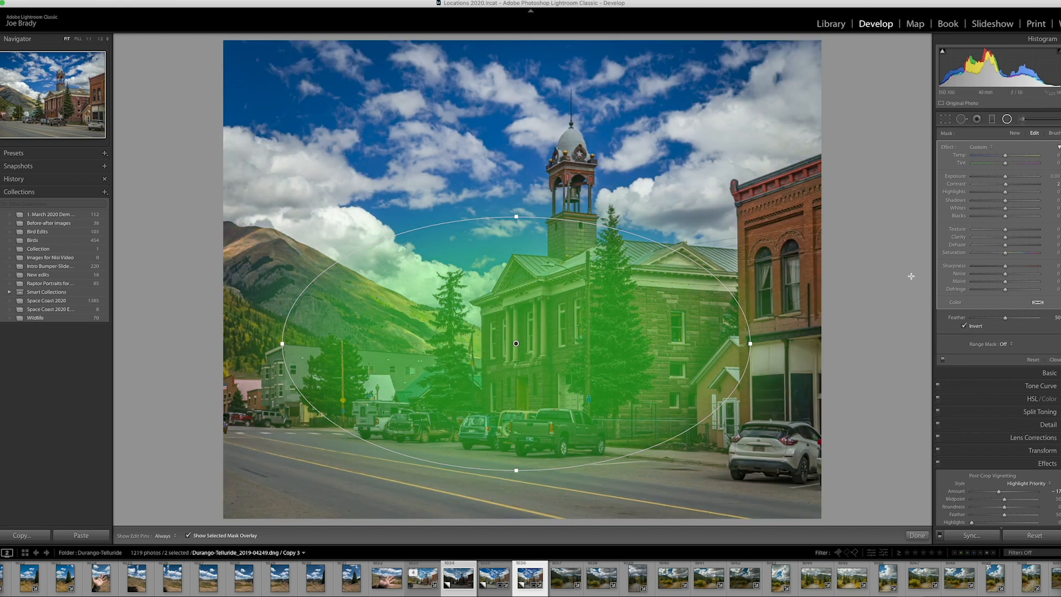
Brush the bell tower above the stone building into the radial filter's mask.
left_click(1054, 134)
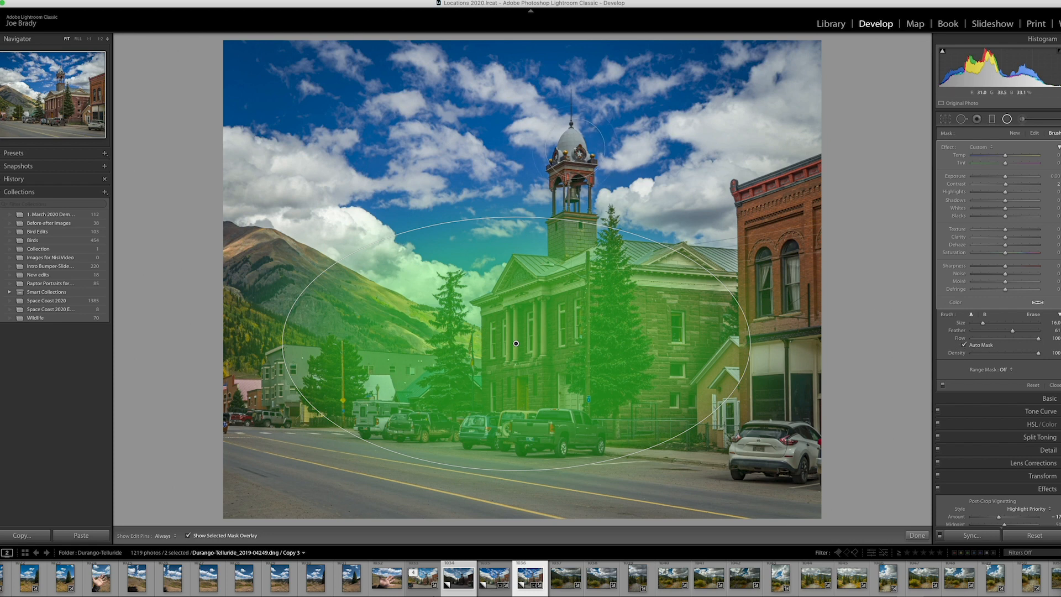
mouse_move(578, 140)
left_mouse_down()
mouse_move(568, 174)
mouse_move(586, 182)
mouse_move(573, 206)
left_mouse_up()
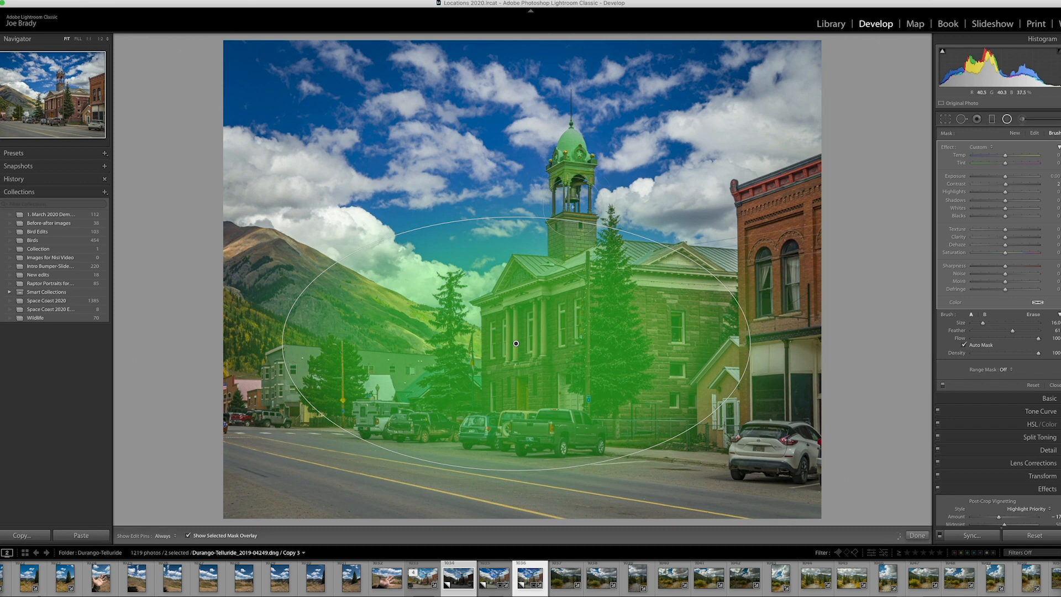
left_click_drag(574, 169, 578, 164)
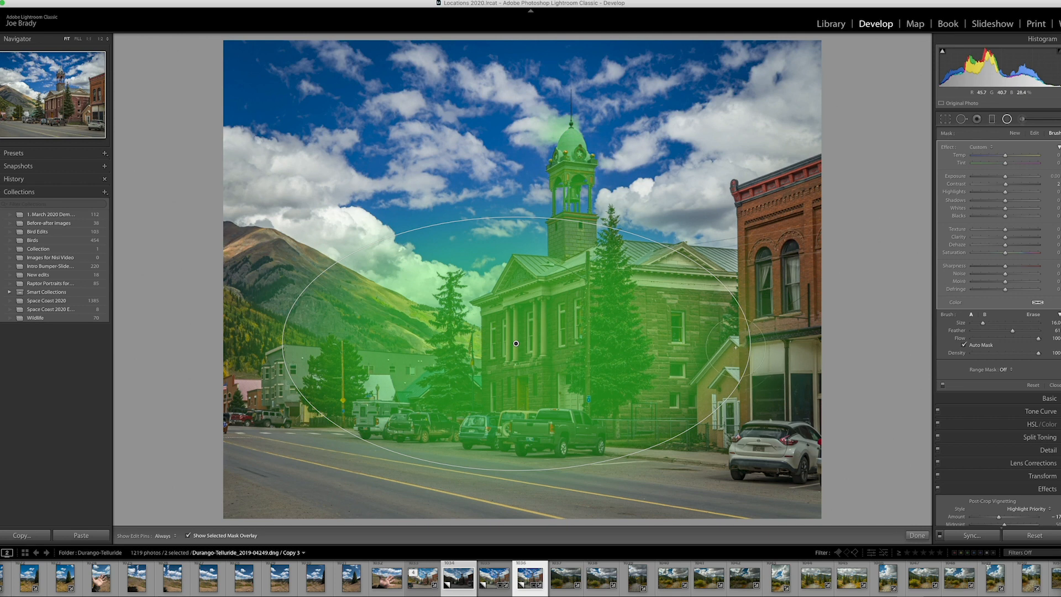
Erase the radial filter's mask from the red brick building and small house on the photo's right side.
key("alt")
key("h")
mouse_move(746, 304)
left_mouse_down()
mouse_move(724, 320)
mouse_move(771, 387)
mouse_move(792, 395)
left_mouse_up()
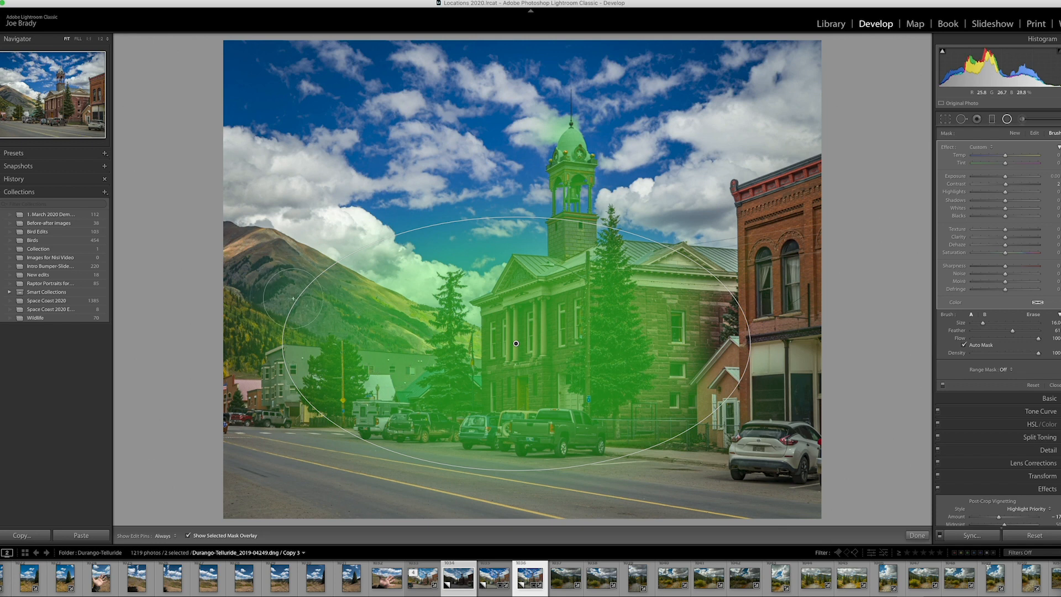
key("h")
key("h")
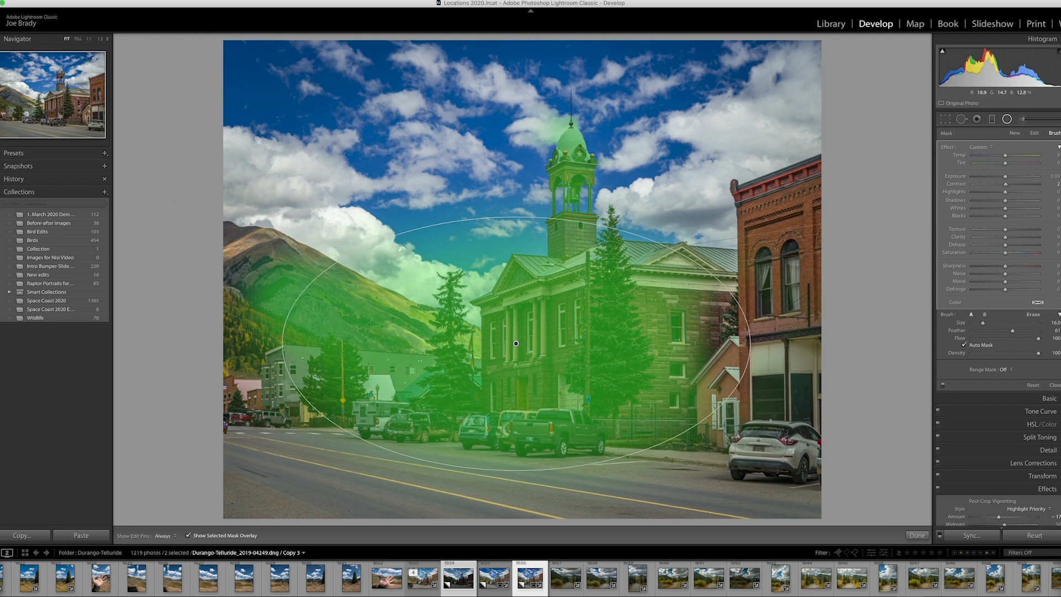
key("h")
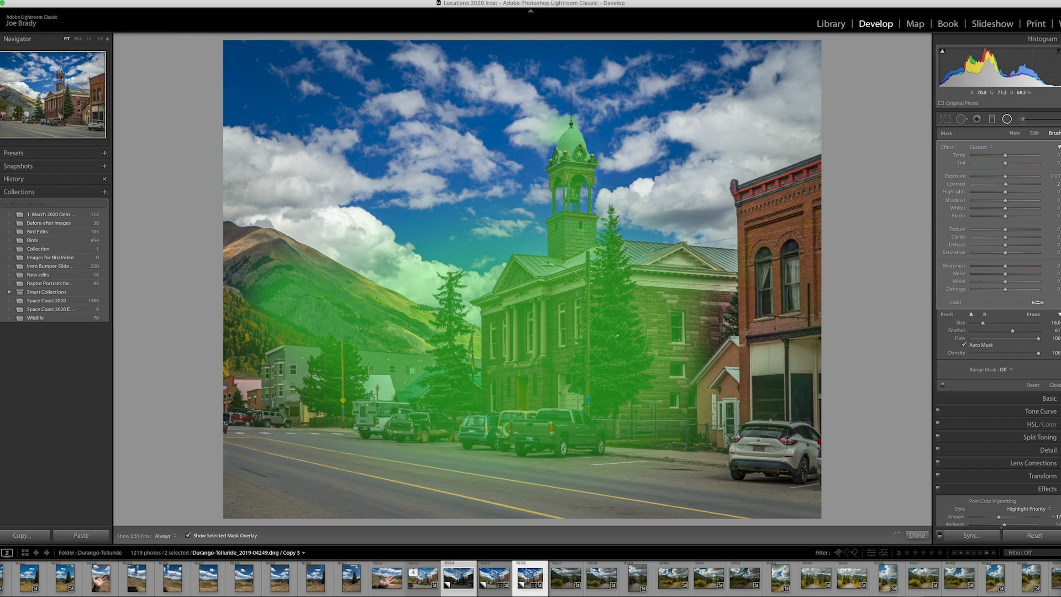
key("h")
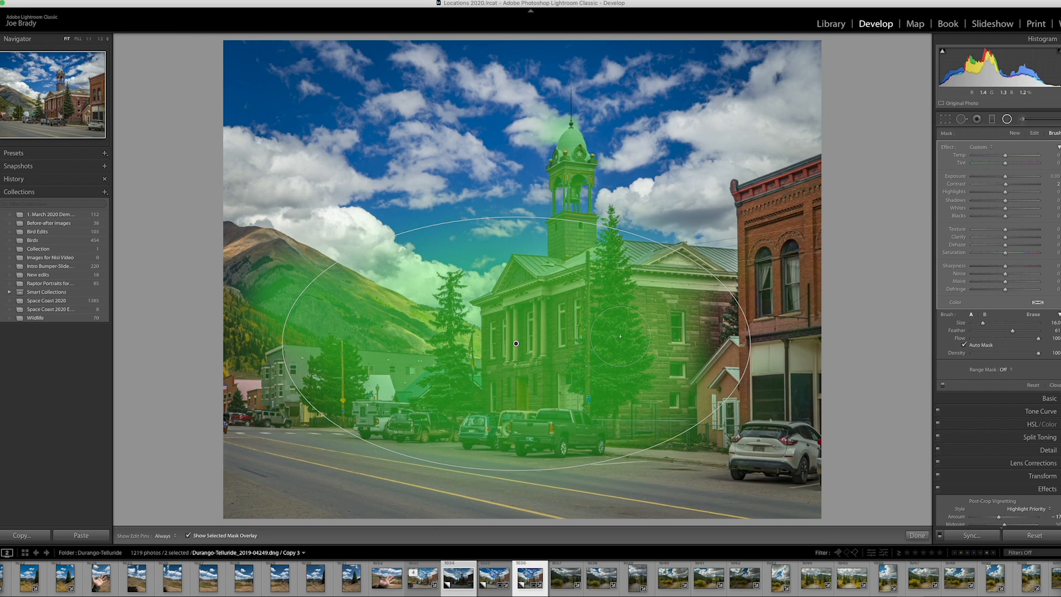
Hide the mask overlay and brighten the radial filter area with exposure 1.00, contrast 20 and slightly raised saturation.
key("o")
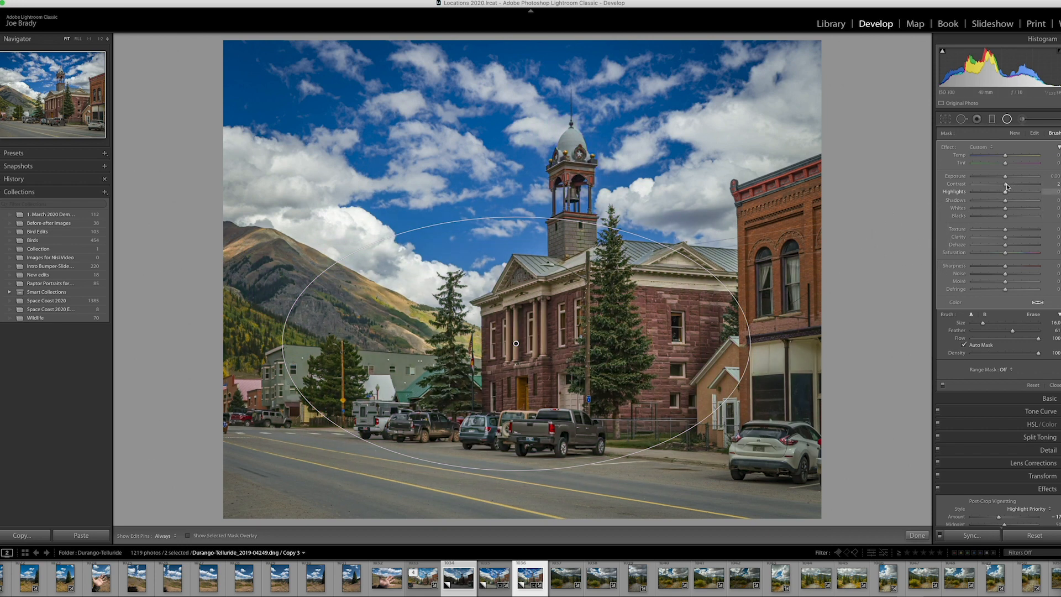
left_click_drag(1005, 176, 1013, 176)
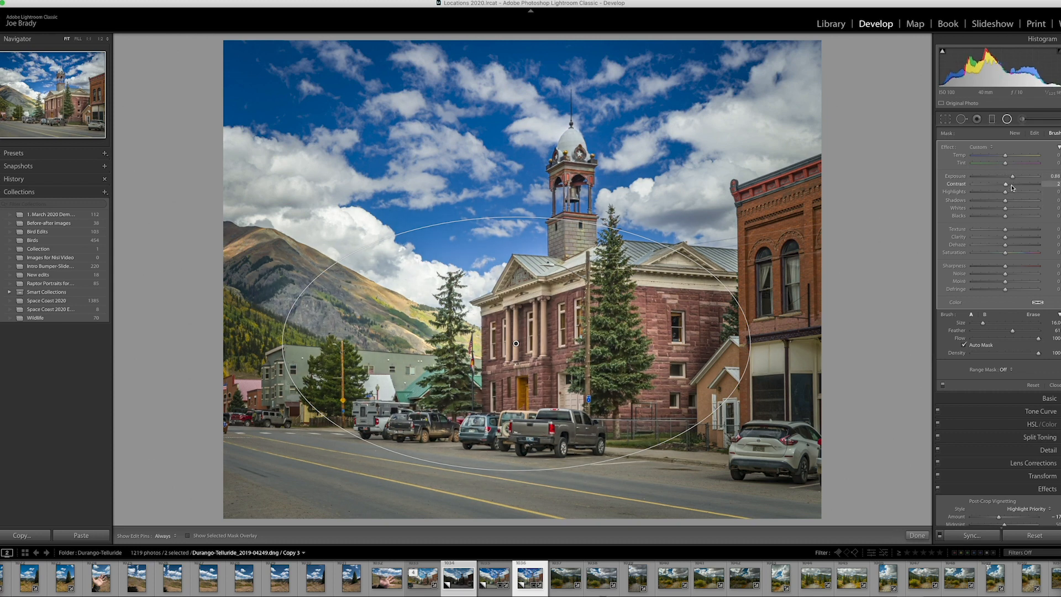
left_click(1010, 185)
left_click_drag(1016, 179, 1016, 179)
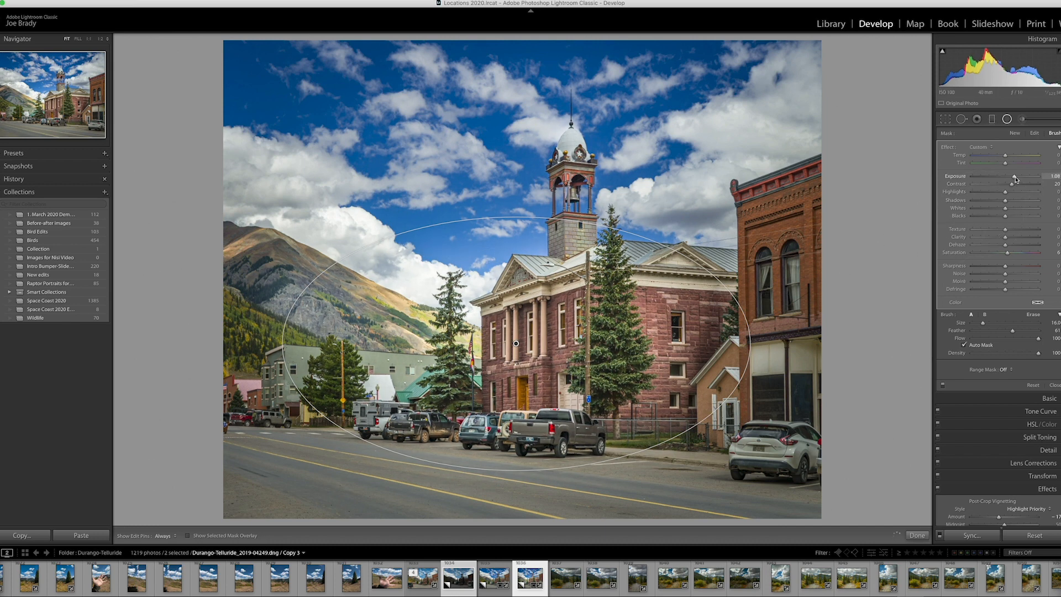
left_click_drag(1015, 179, 1013, 186)
Erase the radial filter's mask from the sky and clouds between the mountain and bell tower, checking with the overlay, and finish the filter.
key("alt")
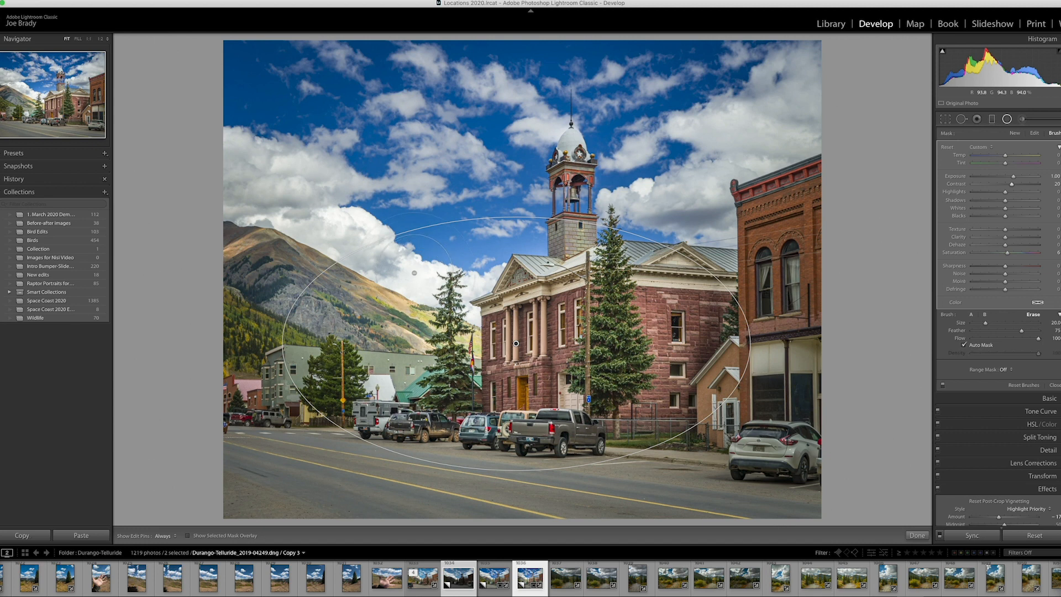
key("h")
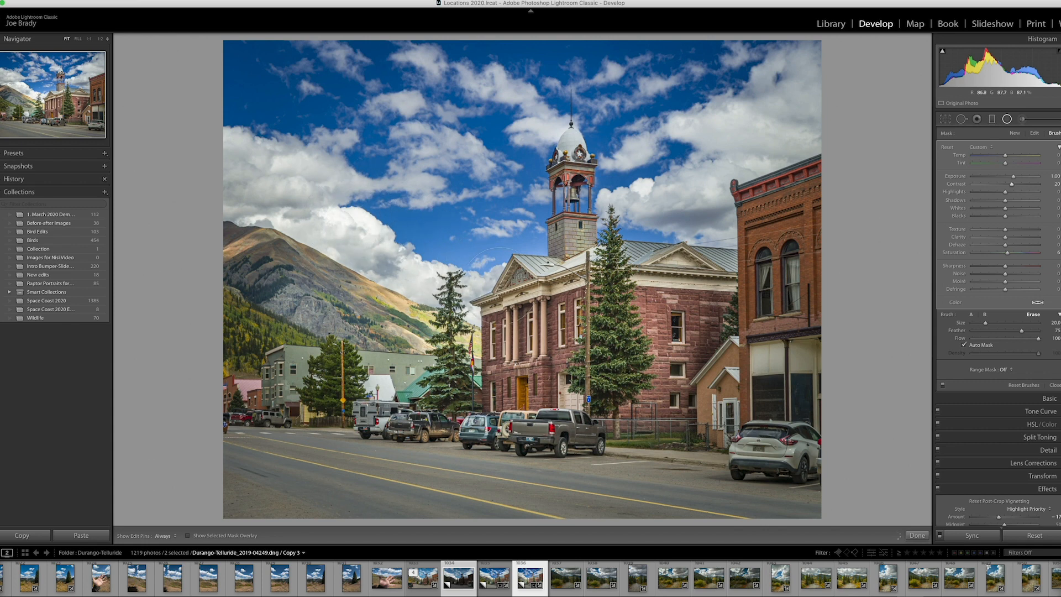
key("o")
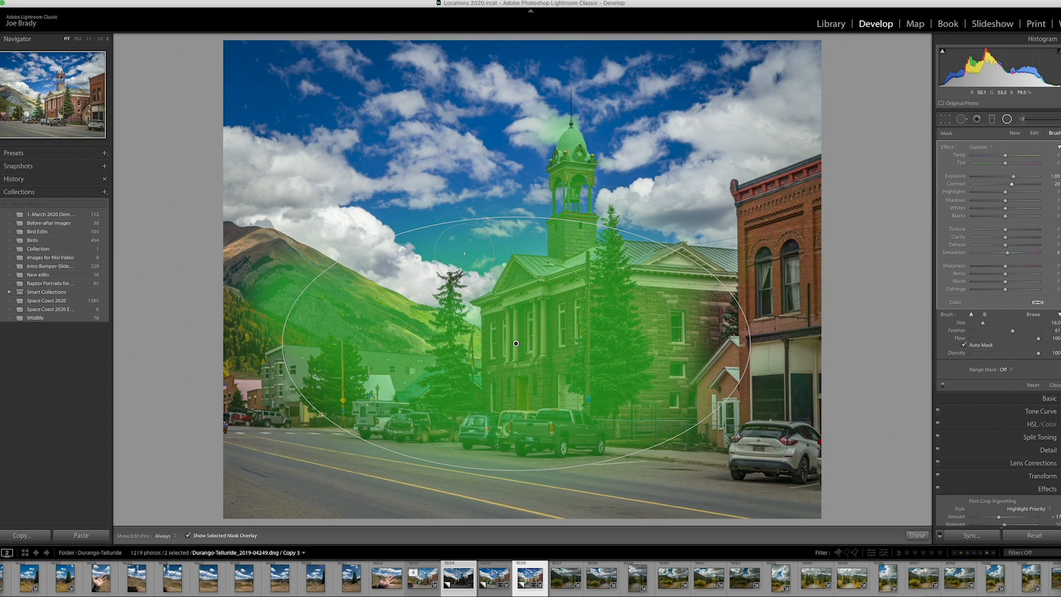
left_click_drag(435, 232, 516, 241)
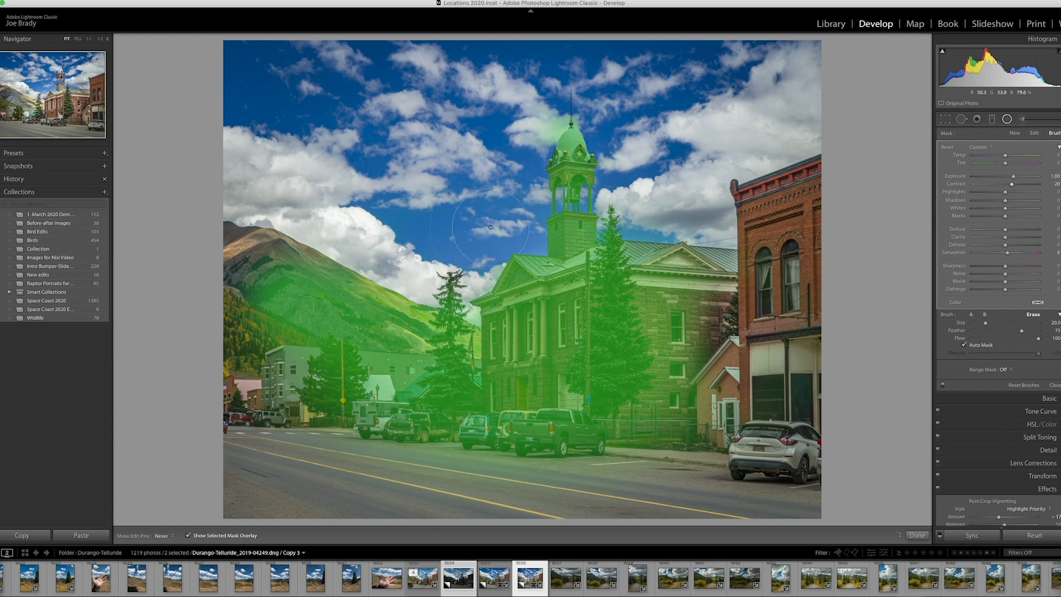
mouse_move(507, 216)
left_mouse_down()
mouse_move(444, 255)
mouse_move(409, 254)
mouse_move(374, 220)
left_mouse_up()
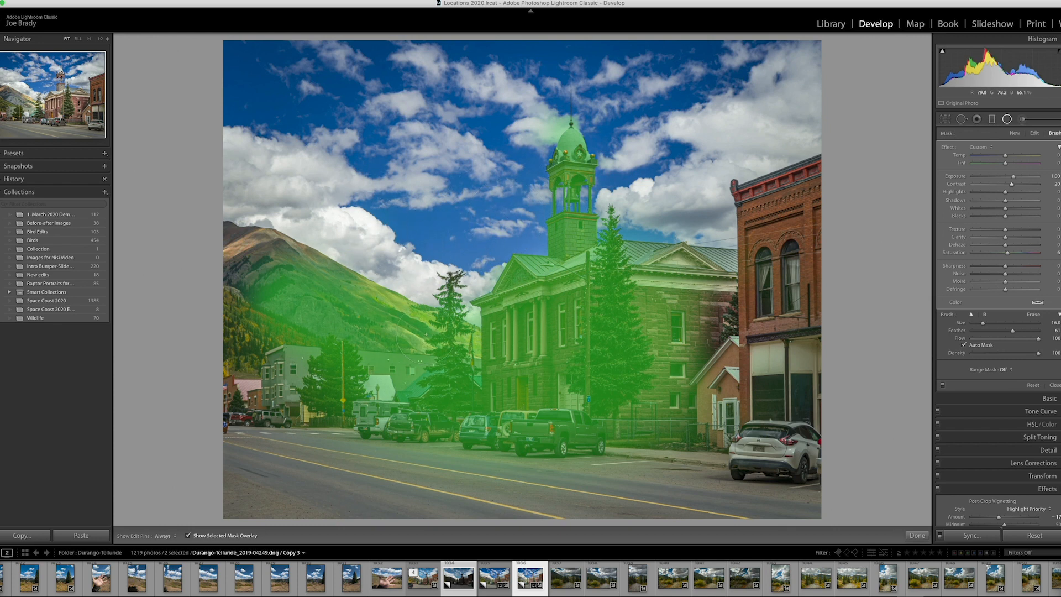
key("alt")
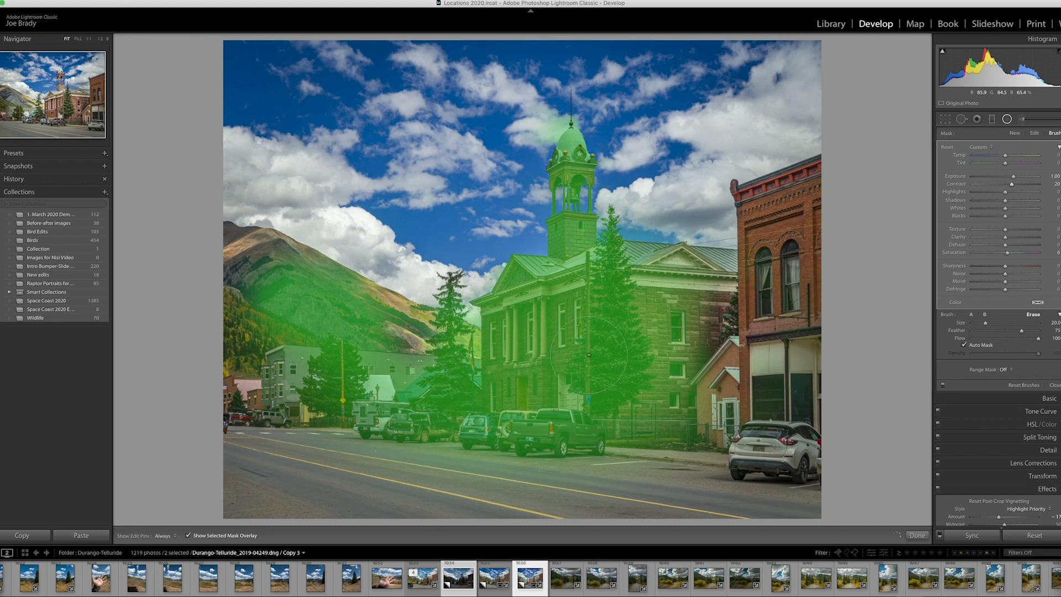
key("o")
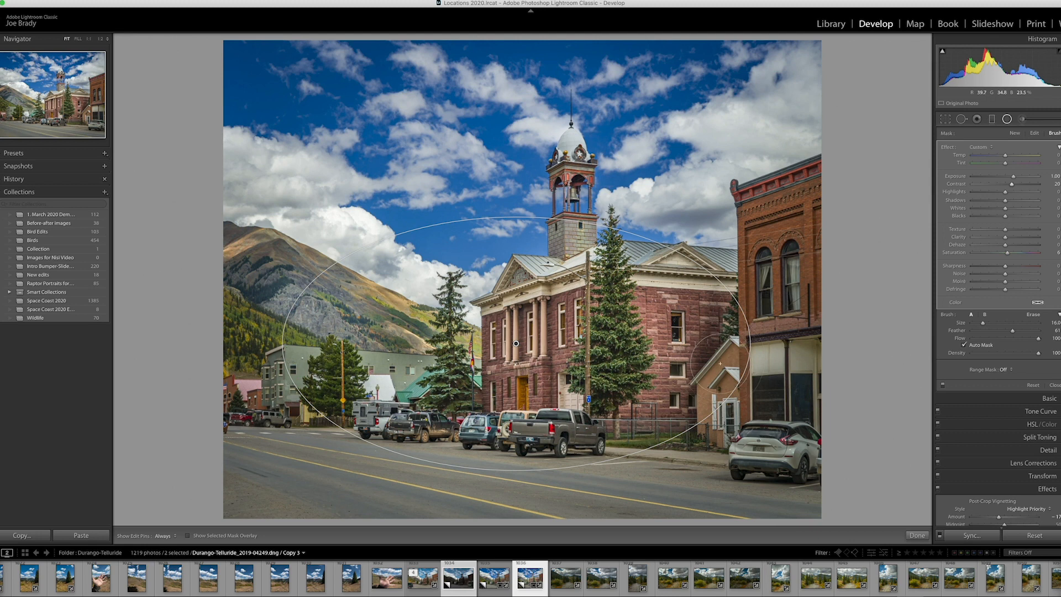
left_click(917, 535)
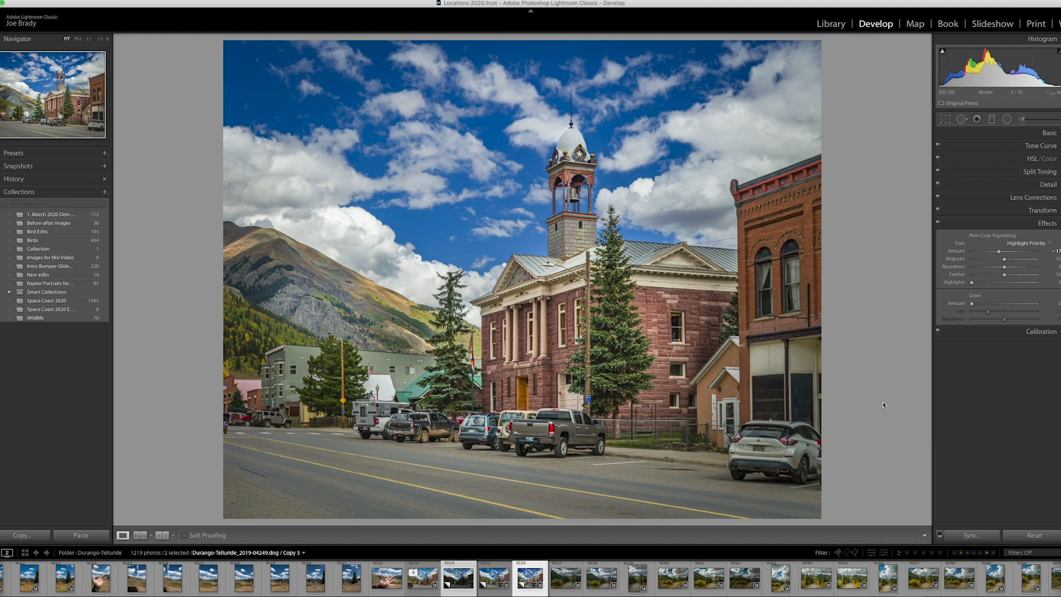
Compare the edited photo side by side with the unedited original, with the interface panels hidden and the surroundings dimmed.
key("shift+Tab")
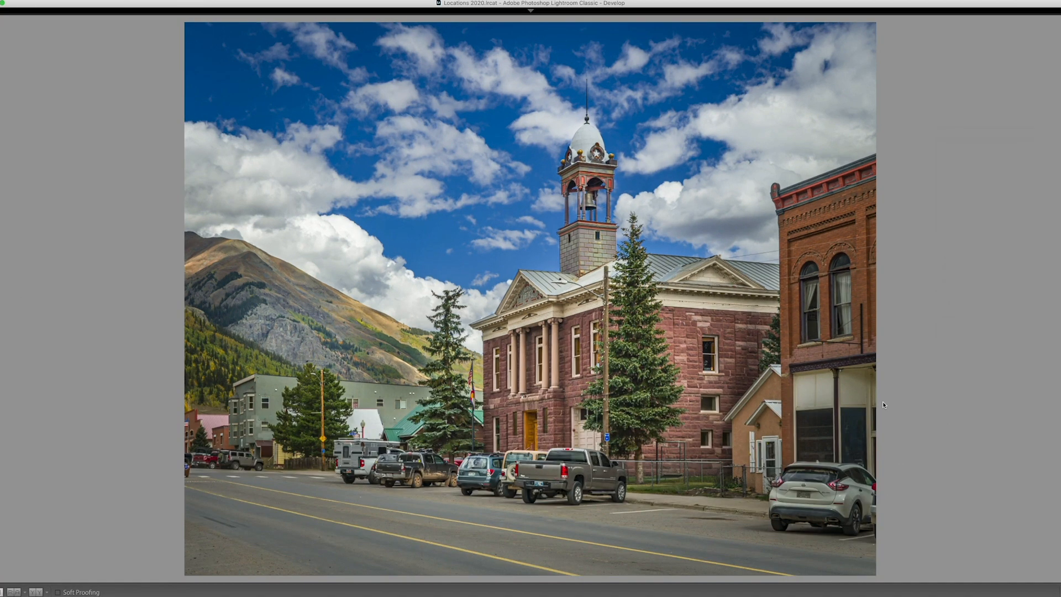
key("c")
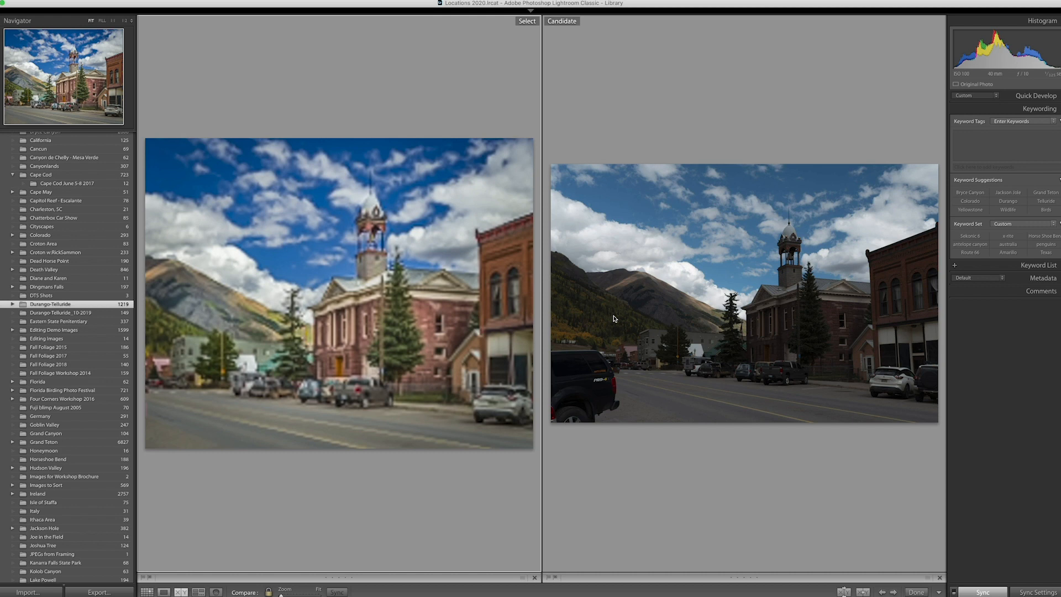
key("Tab")
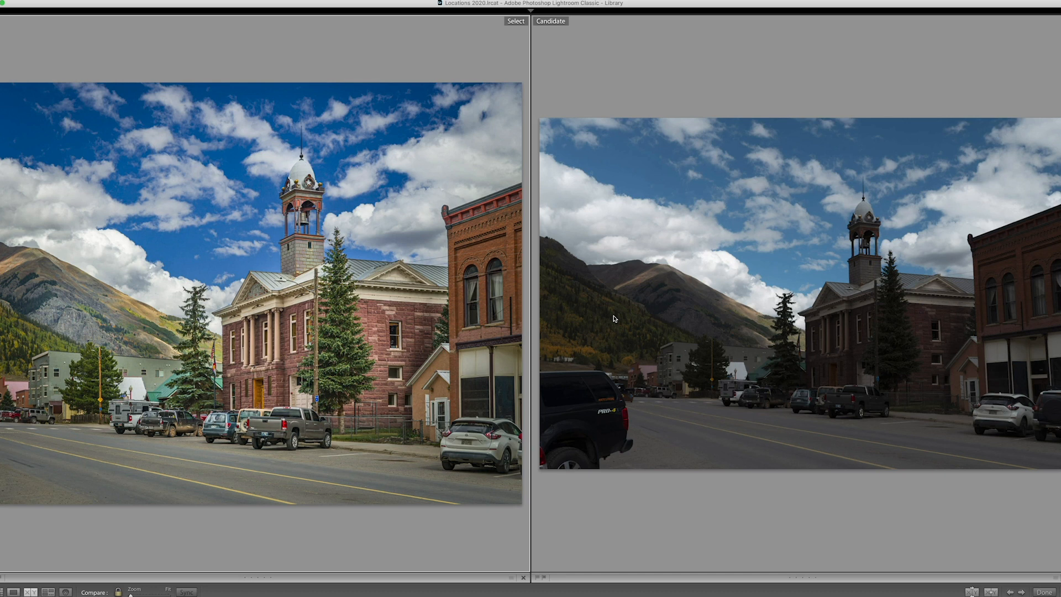
key("l")
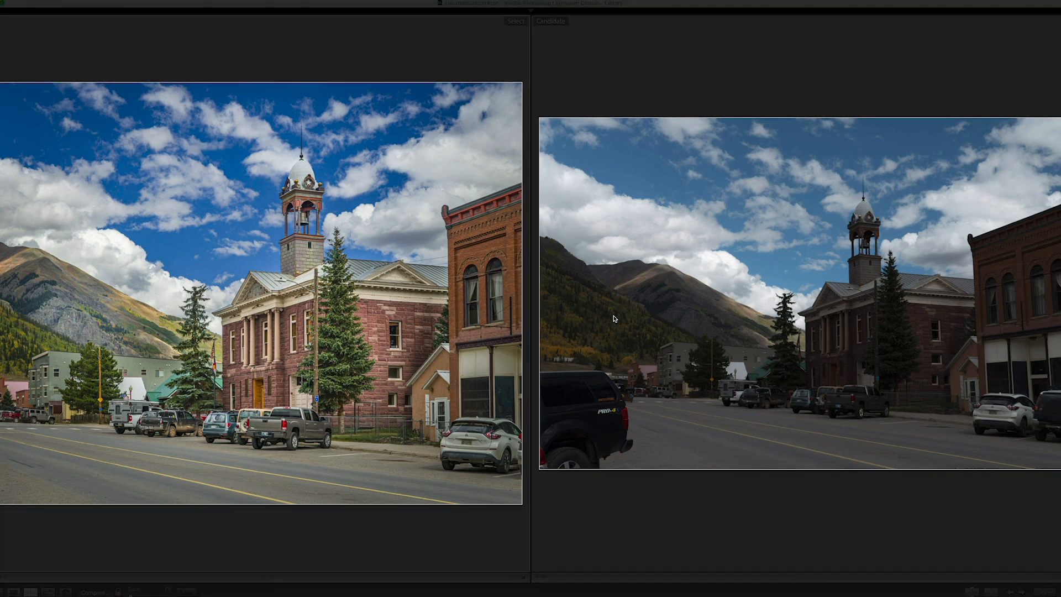